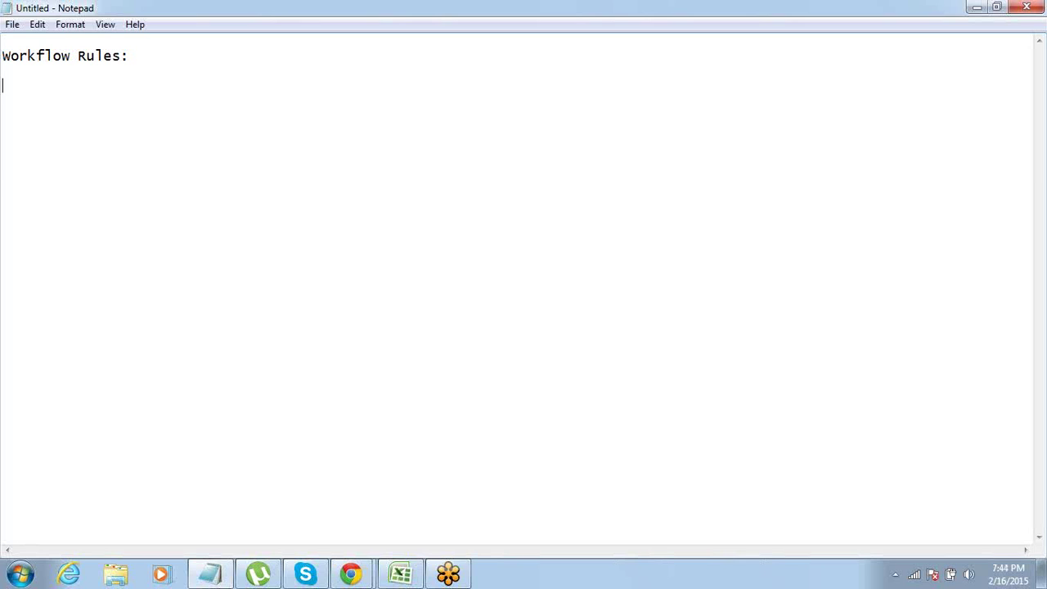
# - Type 'Automate action based on logic' under the Workflow Rules: heading, fixing the missing space before 'logic'
pyautogui.write('Automate')
pyautogui.write('action ')
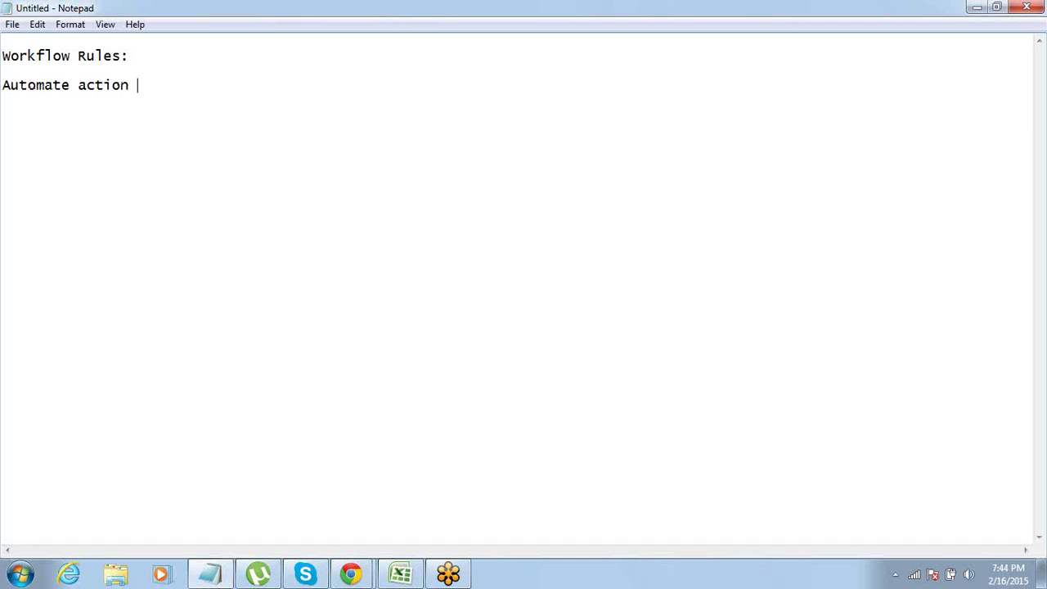
pyautogui.write('based onlo')
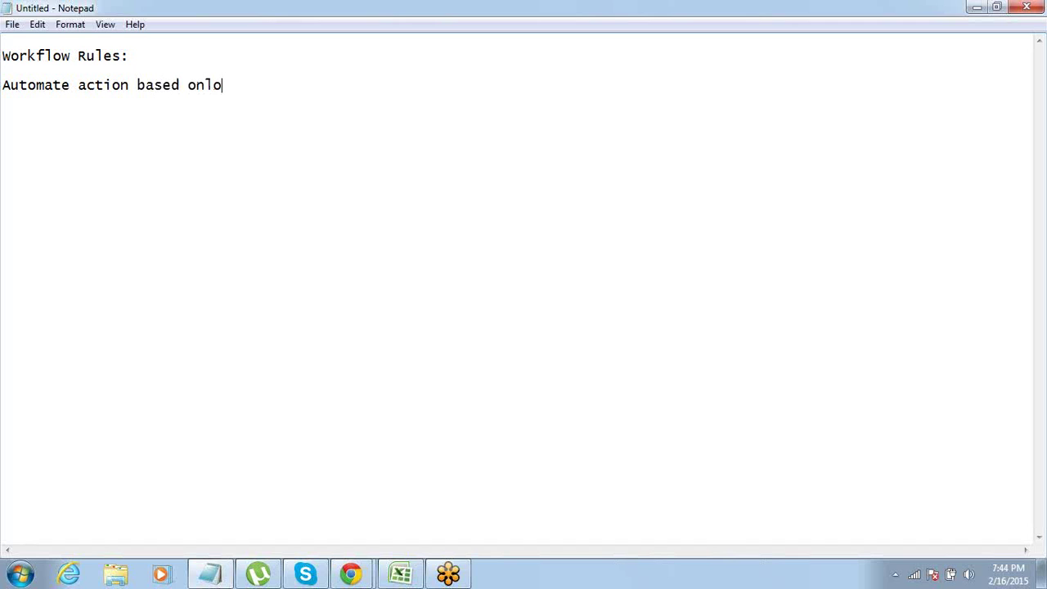
pyautogui.write('gic')
pyautogui.click(204, 85)
pyautogui.click(458, 577)
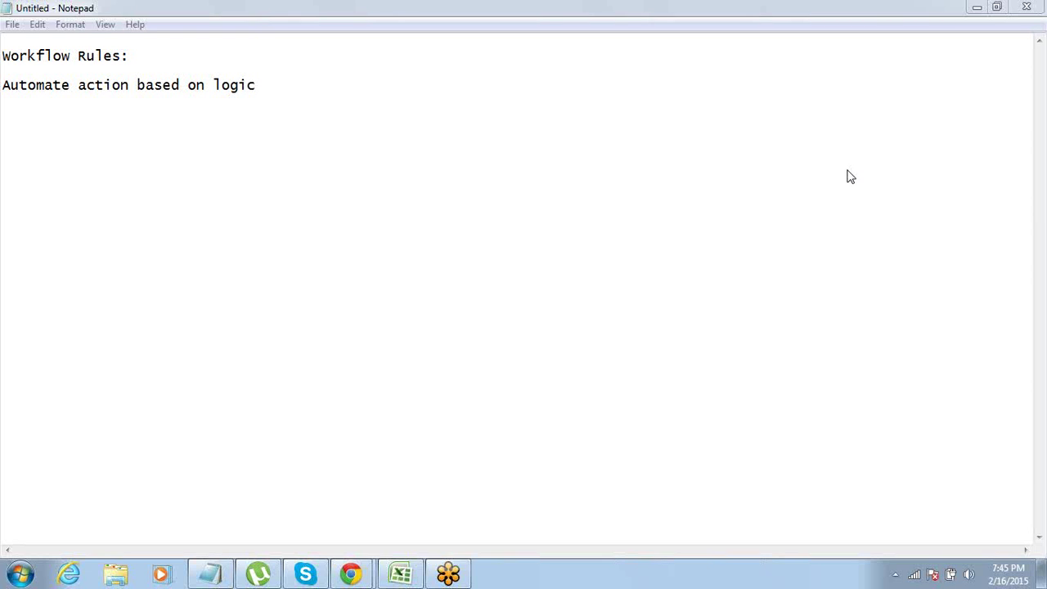
pyautogui.click(276, 85)
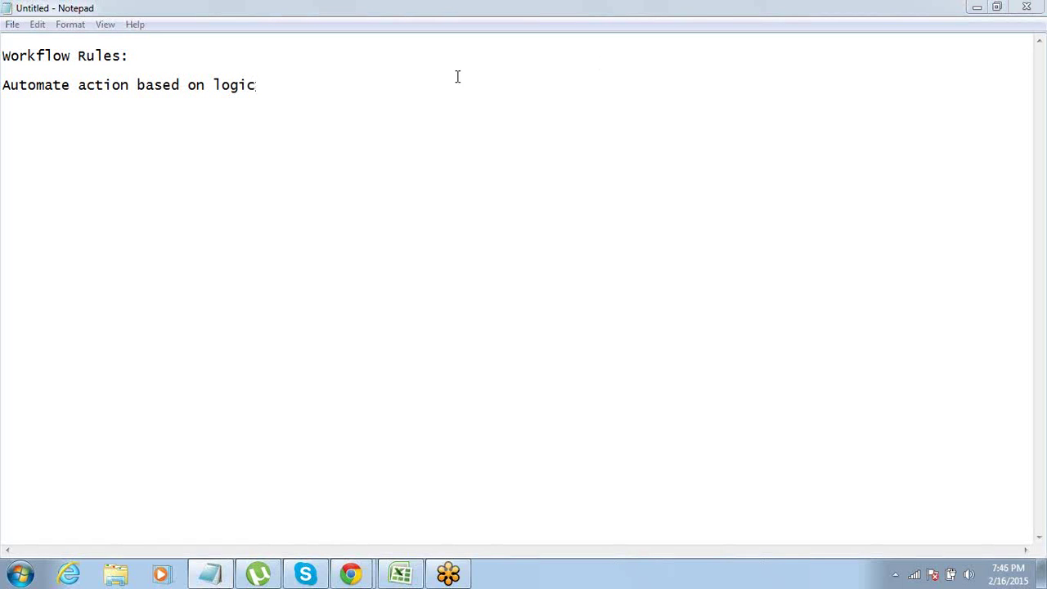
pyautogui.click(292, 90)
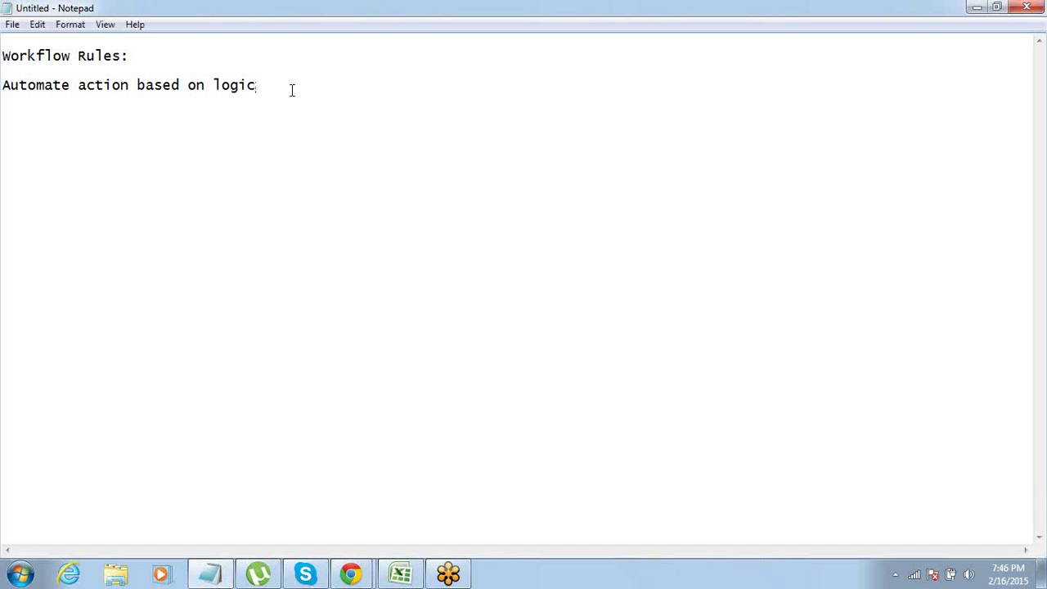
# - Start a numbered list with '1> Email Notification' and '2> Field Update'
pyautogui.press('Return')
pyautogui.write('1> Email Notifi')
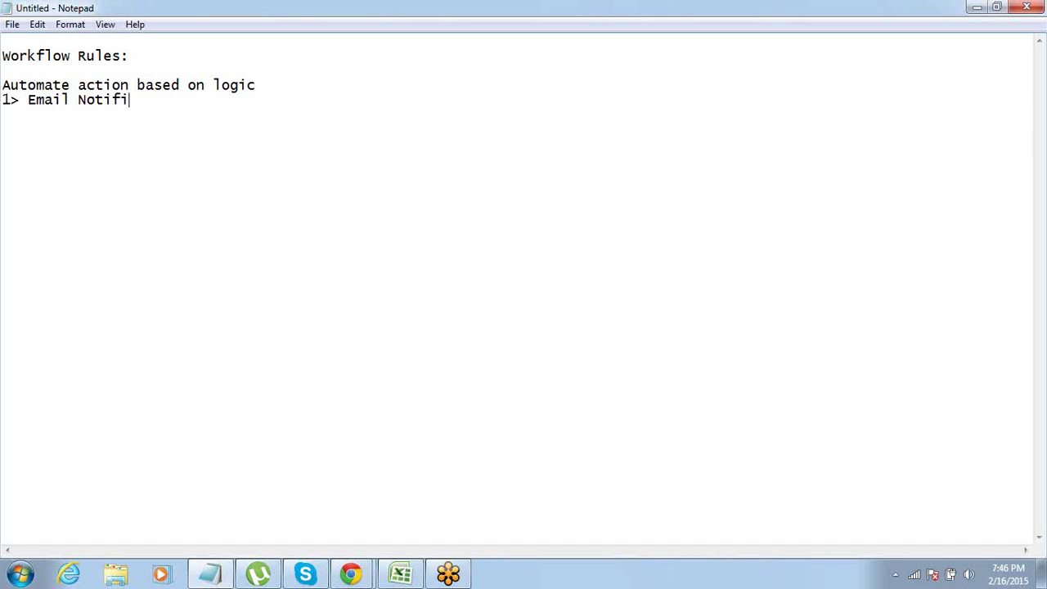
pyautogui.write('cation')
pyautogui.press('Return')
pyautogui.write('2> ')
pyautogui.write('Fiel')
pyautogui.write('d Y')
pyautogui.press('BackSpace')
pyautogui.write('Update')
# - Insert an 'Action' heading above the numbered list, then return to the end of Field Update
pyautogui.press('Up')
pyautogui.press('Home')
pyautogui.press('Return')
pyautogui.press('Return')
pyautogui.write('Action')
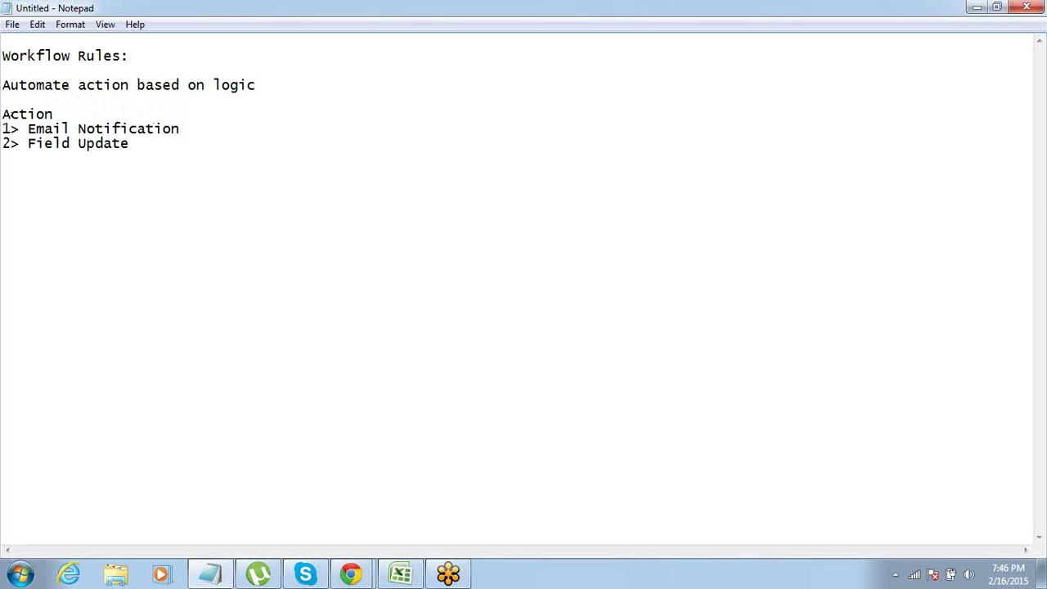
pyautogui.press('Down')
pyautogui.press('End')
pyautogui.hotkey('ctrl', 'shift', 'Left')
pyautogui.hotkey('ctrl', 'shift', 'Left')
pyautogui.press('Down')
pyautogui.press('End')
pyautogui.hotkey('ctrl', 'shift', 'Left')
pyautogui.hotkey('ctrl', 'shift', 'Left')
pyautogui.press('End')
# - Add list items '3> Assign Task to User' and '4> Outbound Message'
pyautogui.press('Return')
pyautogui.write('3> ')
pyautogui.write('Ass')
pyautogui.write('ign Ta')
pyautogui.write('sk to Use')
pyautogui.write('t')
pyautogui.press('BackSpace')
pyautogui.write('r')
pyautogui.press('Return')
pyautogui.write('4> Outbound Message')
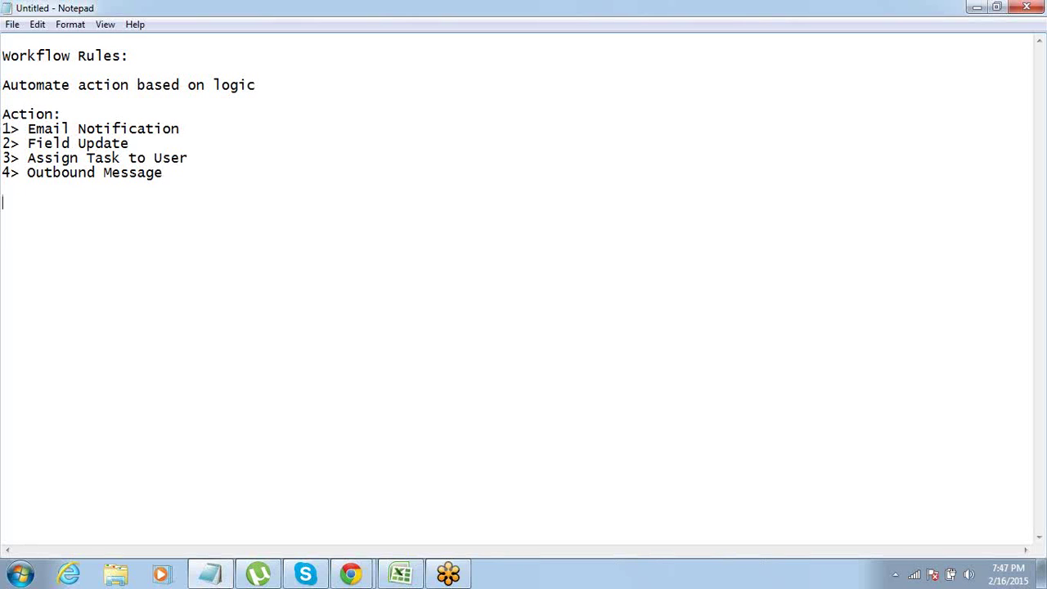
# - Add a 'Workflow Rule:' heading with items '1> Rule Criteria', '2> Evaluation Criteria', '3> Action'
pyautogui.write('Workflow RUle')
pyautogui.press('BackSpace')
pyautogui.press('BackSpace')
pyautogui.press('BackSpace')
pyautogui.write('ule')
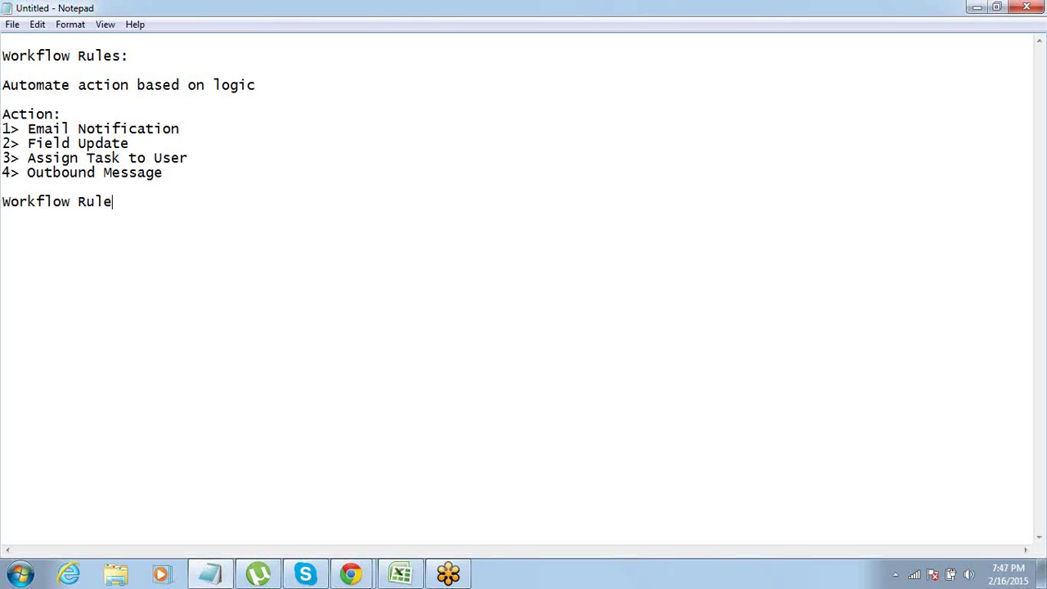
pyautogui.write(':')
pyautogui.press('Return')
pyautogui.write('1> Rule Criteria')
pyautogui.press('Return')
pyautogui.write('2>')
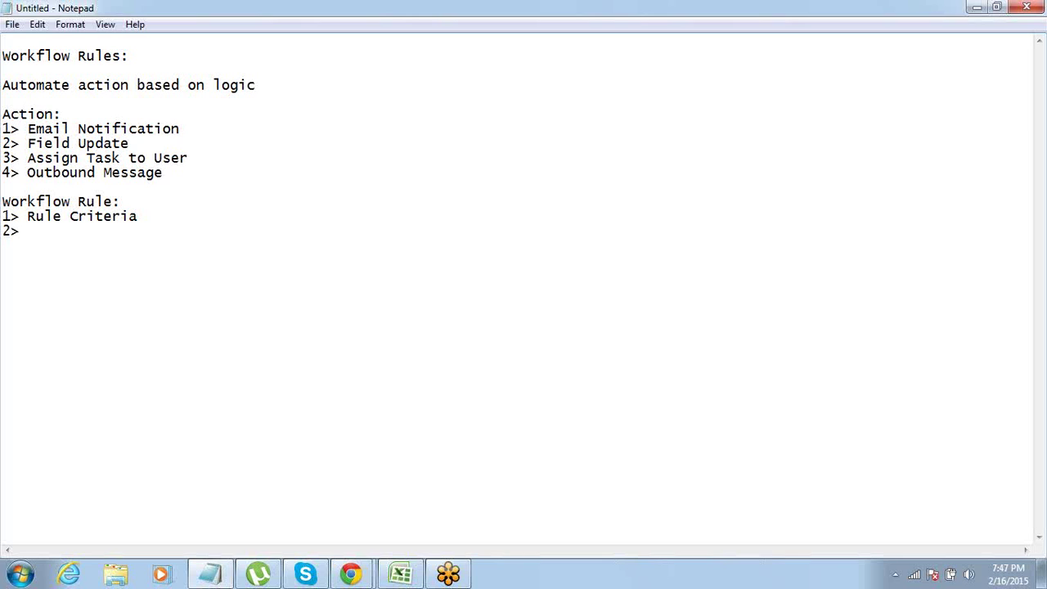
pyautogui.write(' Evaluation Criteria ')
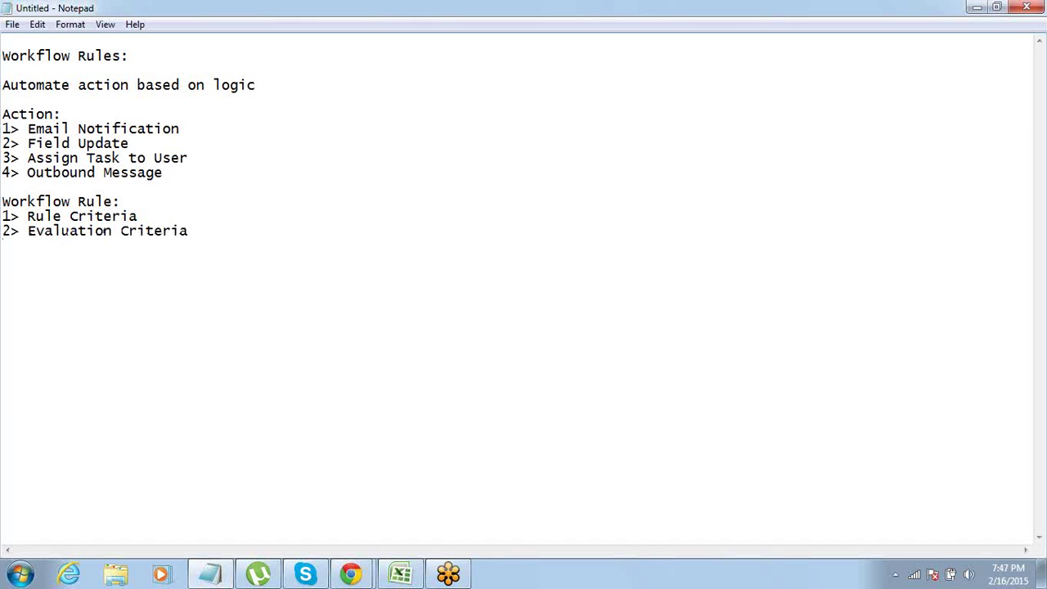
pyautogui.write('3> Action')
# - Append '- Email not equals blank' to Rule Criteria and '- Created / Created & Update' to Evaluation Criteria
pyautogui.click(180, 209)
pyautogui.write('=')
pyautogui.press('BackSpace')
pyautogui.write('- Em')
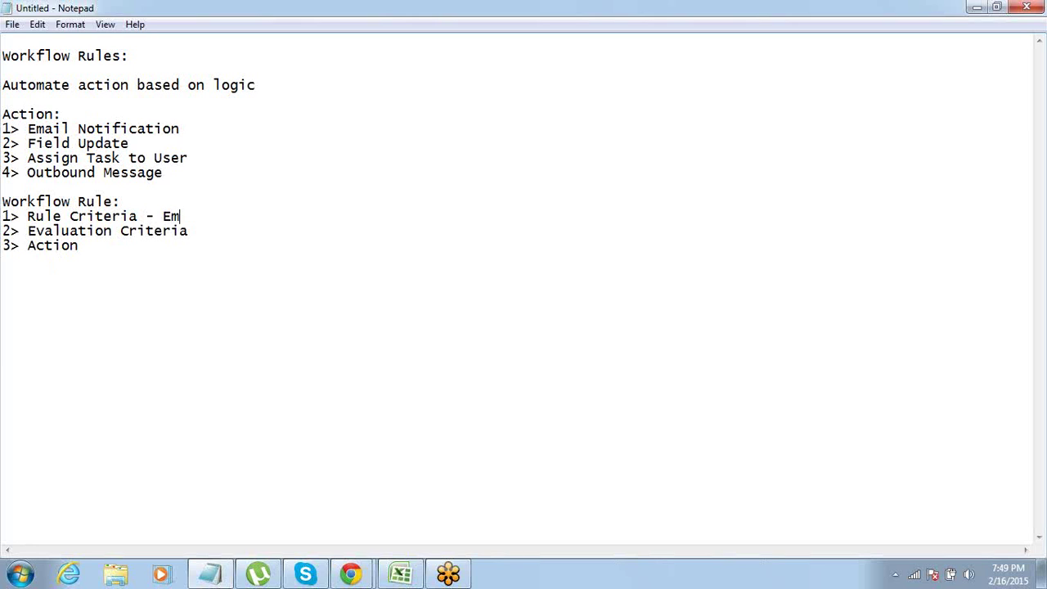
pyautogui.write('ail not equals blank')
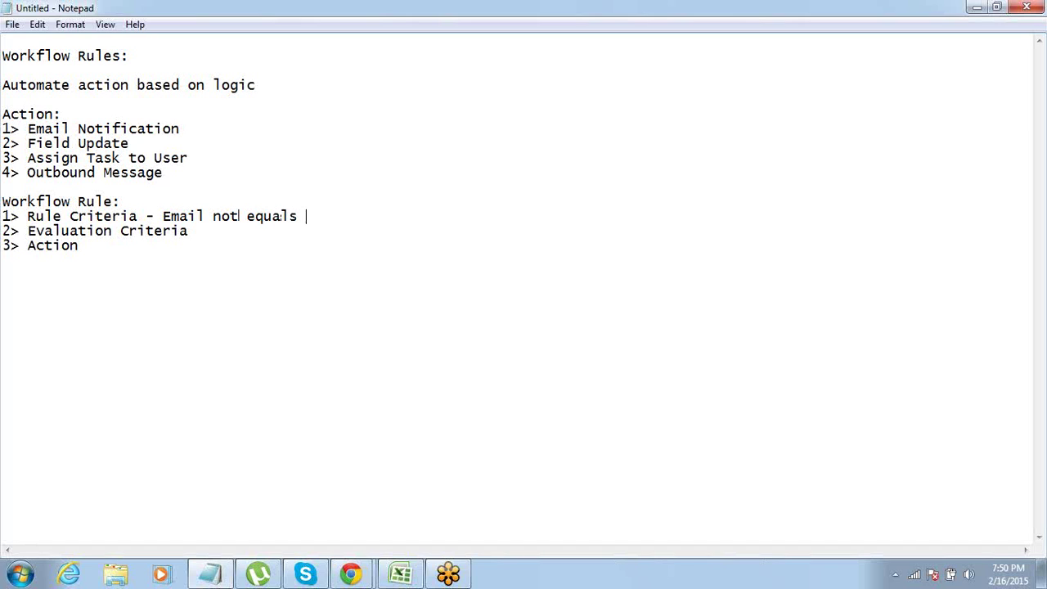
pyautogui.write(' - Created / Created & Updates')
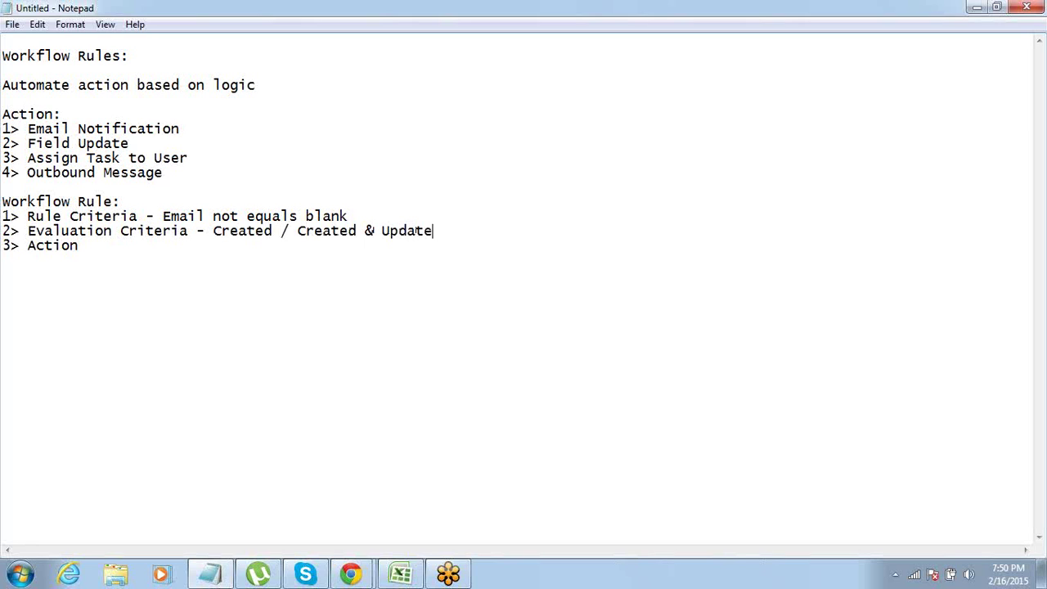
# - Correct the Evaluation Criteria line to end with 'Created & Updated'
pyautogui.press('BackSpace')
pyautogui.write('d')
pyautogui.hotkey('ctrl', 'shift', 'Left')
pyautogui.hotkey('ctrl', 'shift', 'Left')
# - Append '- Send an Email' to the '3> Action' line
pyautogui.click(78, 246)
pyautogui.write('- Send an Email')
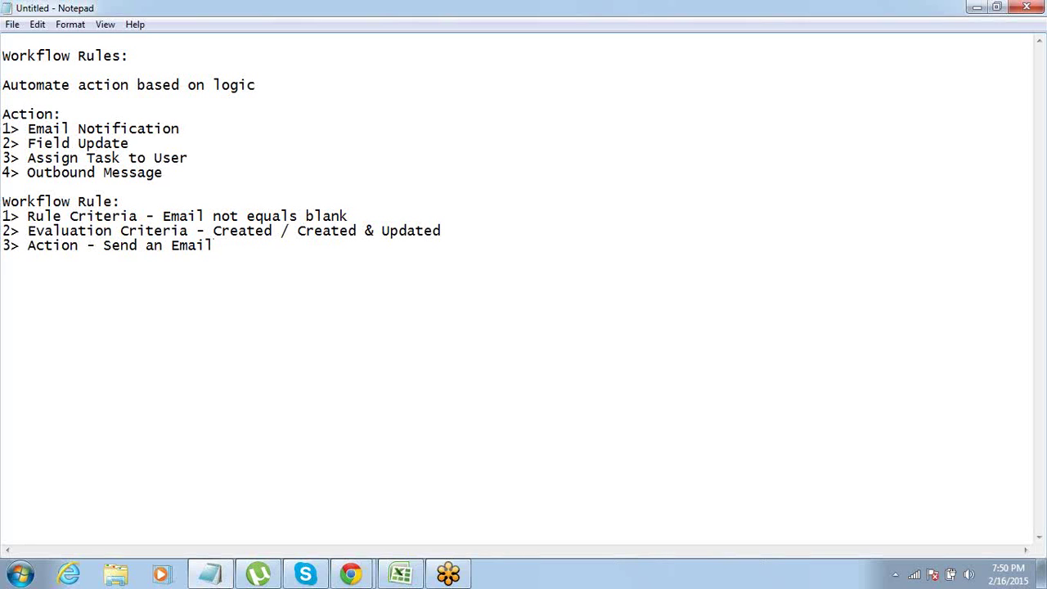
pyautogui.hotkey('ctrl', 'shift', 'Left')
pyautogui.hotkey('ctrl', 'shift', 'Left')
pyautogui.hotkey('ctrl', 'shift', 'Left')
pyautogui.hotkey('ctrl', 'shift', 'Left')
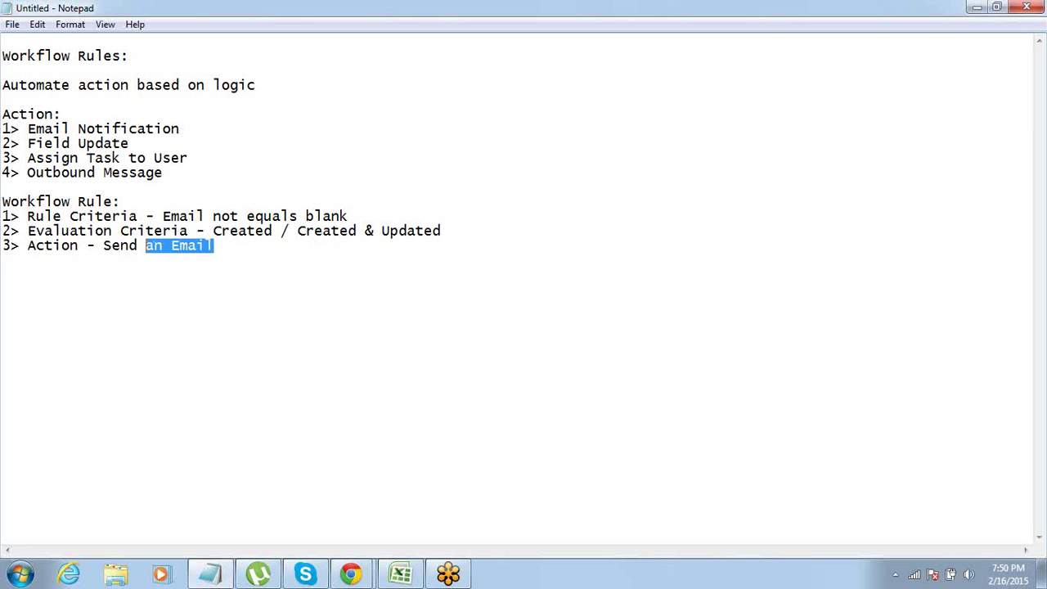
pyautogui.press('End')
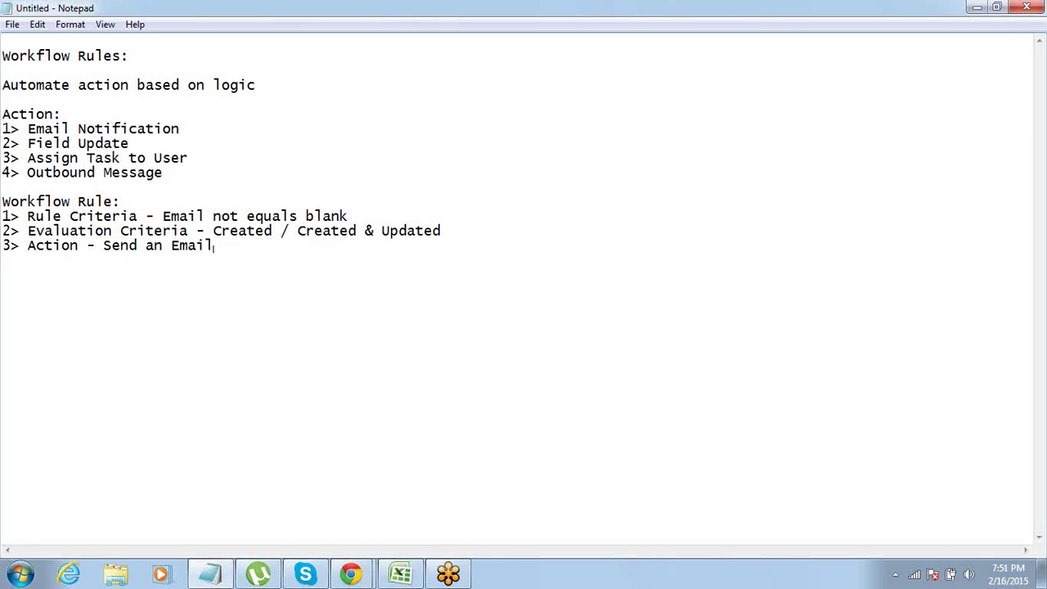
# - Insert an 'Object - Lead' line directly under the Workflow Rule: heading, above the numbered rules
pyautogui.press('Up')
pyautogui.press('Up')
pyautogui.press('Up')
pyautogui.hotkey('shift', 'Down')
pyautogui.hotkey('shift', 'Down')
pyautogui.hotkey('shift', 'Down')
pyautogui.hotkey('shift', 'Down')
pyautogui.press('Left')
pyautogui.press('Up')
pyautogui.press('Up')
pyautogui.press('Down')
pyautogui.press('Down')
pyautogui.press('Return')
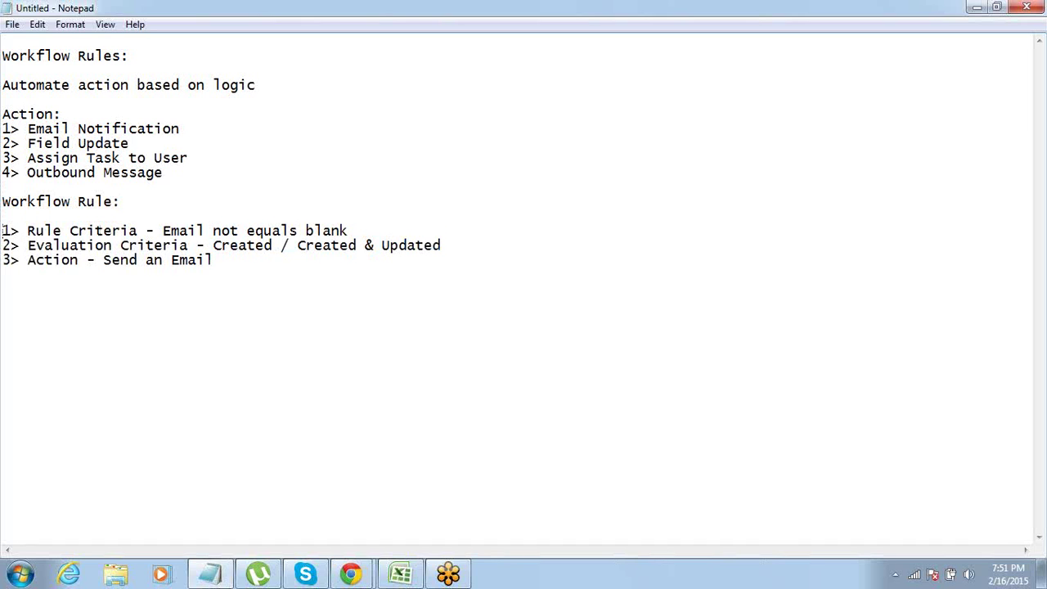
pyautogui.press('Return')
pyautogui.press('Up')
pyautogui.press('Up')
pyautogui.write('Object')
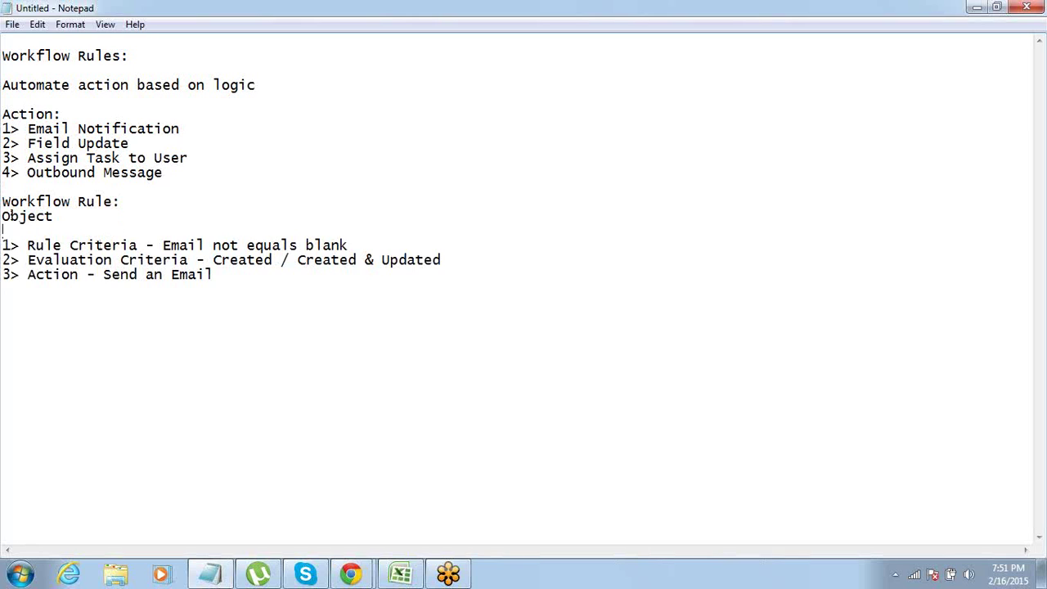
pyautogui.press('BackSpace')
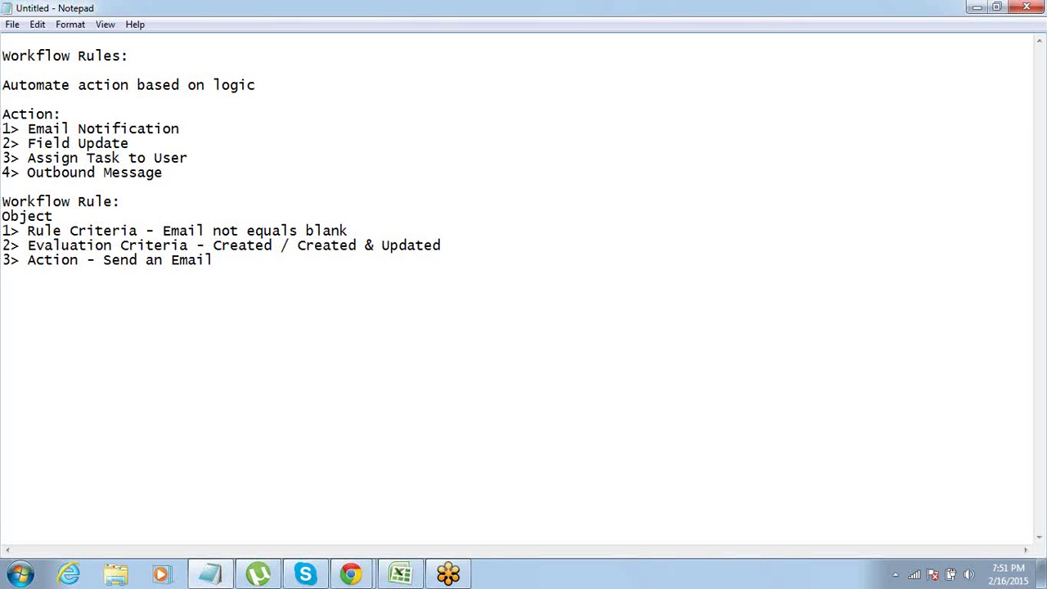
pyautogui.hotkey('shift', 'Home')
pyautogui.press('End')
pyautogui.write('- Lead')
# - Switch to Salesforce Setup and open Create > Workflow & Approvals > Workflow Rules
pyautogui.moveTo(361, 577)
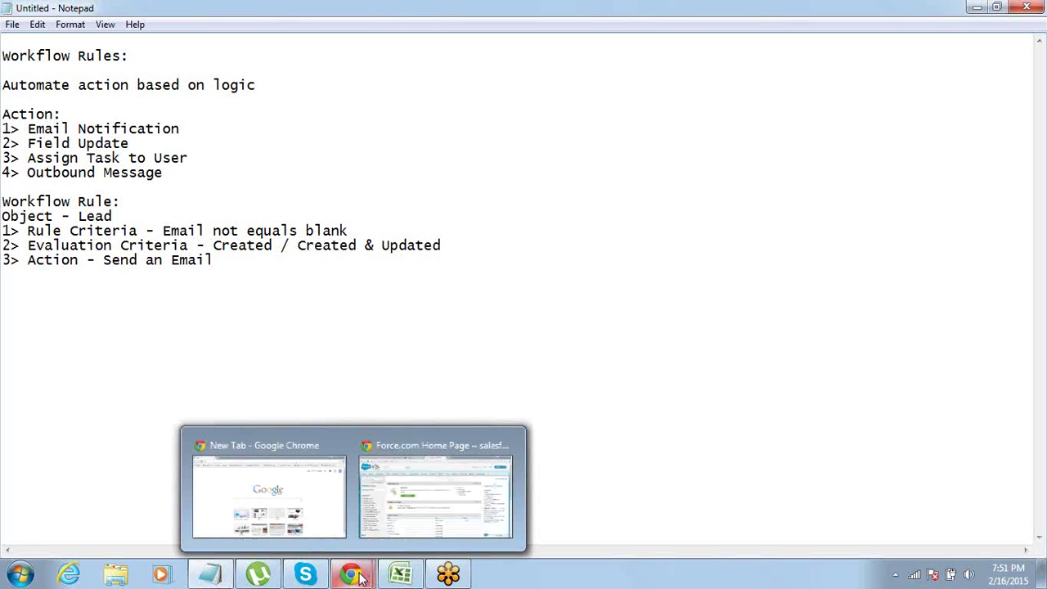
pyautogui.click(426, 454)
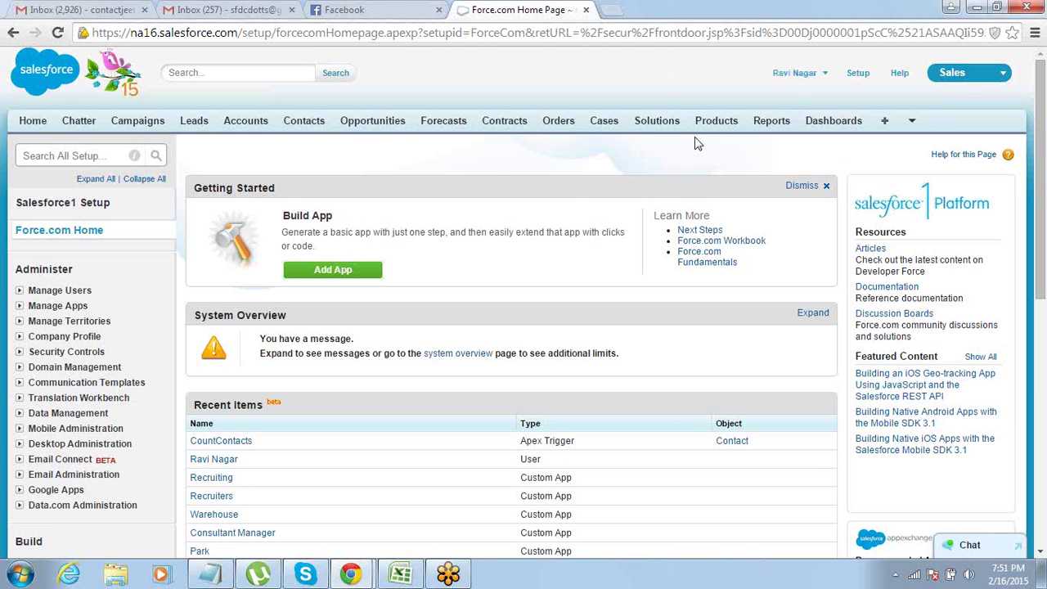
pyautogui.moveTo(1041, 200); pyautogui.dragTo(1044, 350)
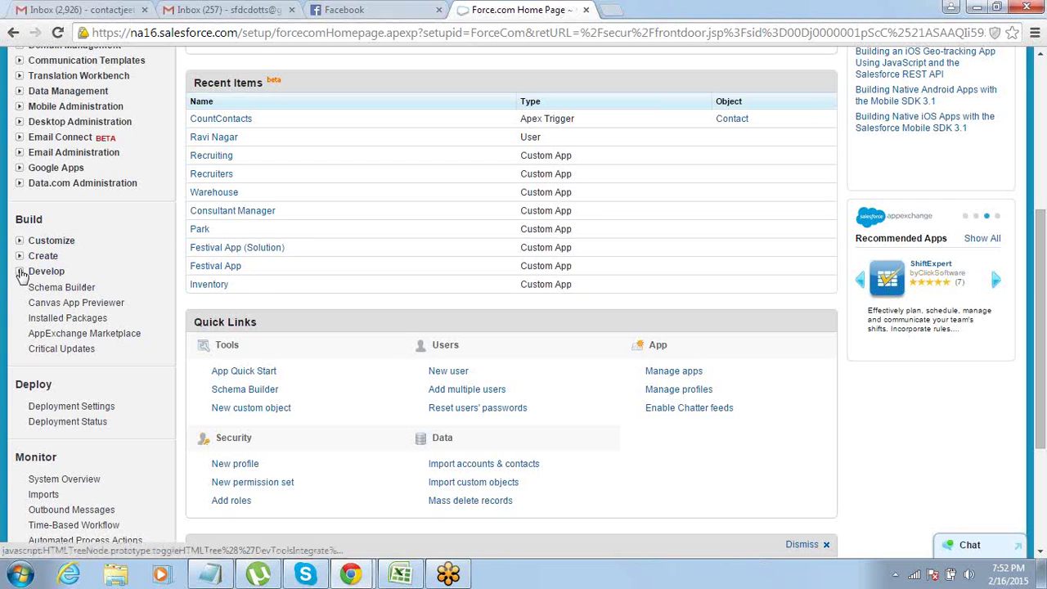
pyautogui.click(19, 256)
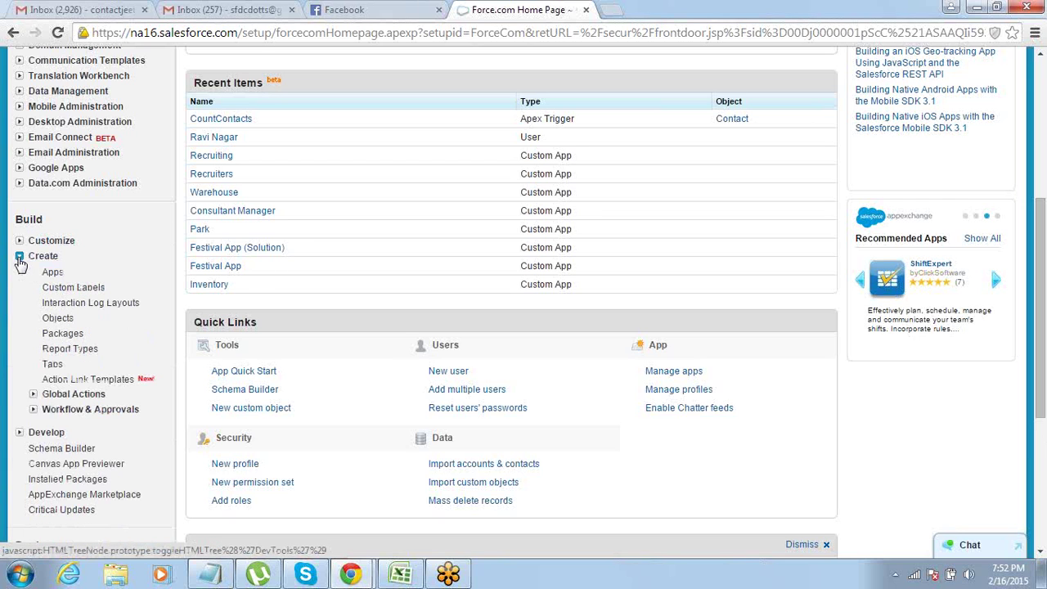
pyautogui.click(33, 410)
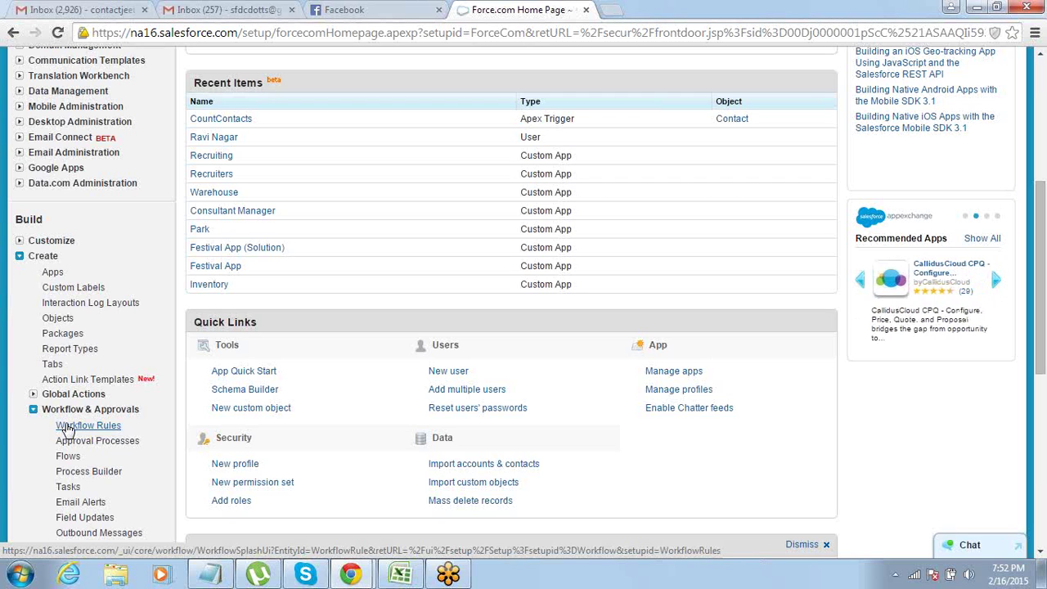
pyautogui.click(68, 429)
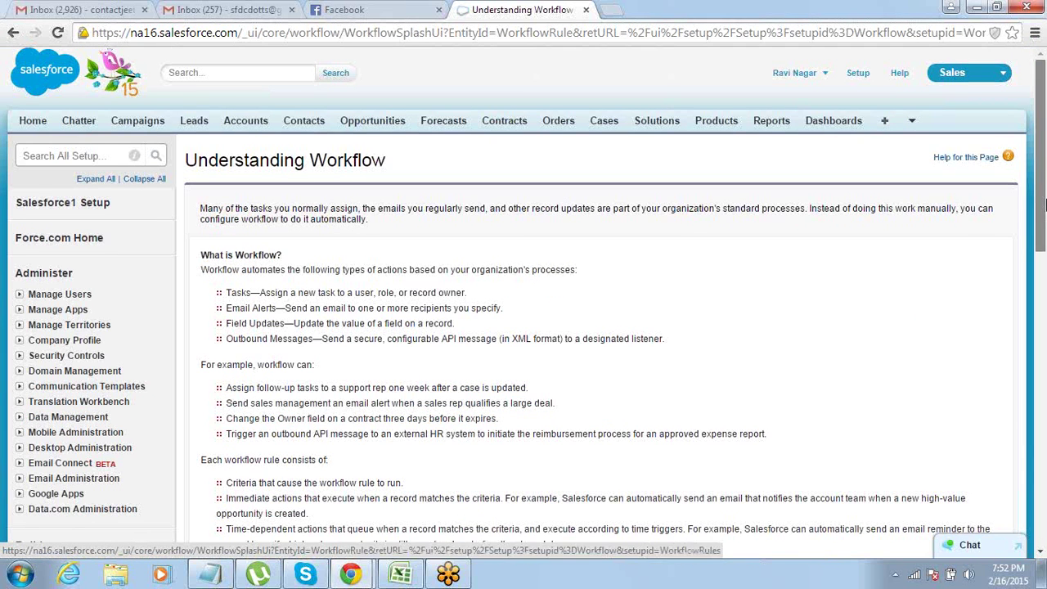
# - Continue past the Understanding Workflow introduction, which fails with 'This webpage is not available'
pyautogui.scroll(-2, 1039, 270)
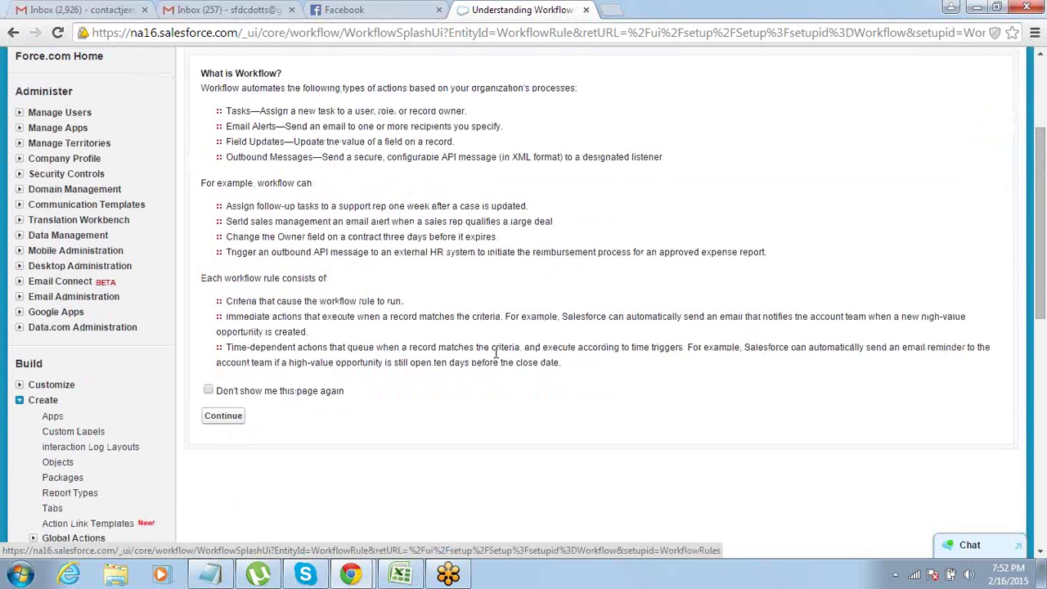
pyautogui.click(224, 417)
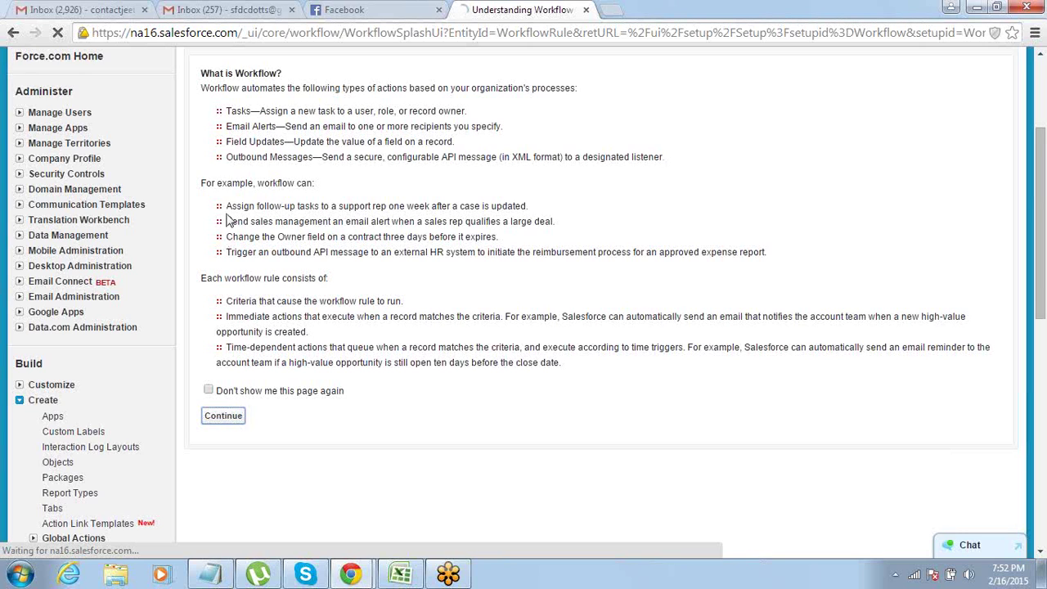
pyautogui.moveTo(228, 111); pyautogui.dragTo(245, 128)
pyautogui.click(237, 141)
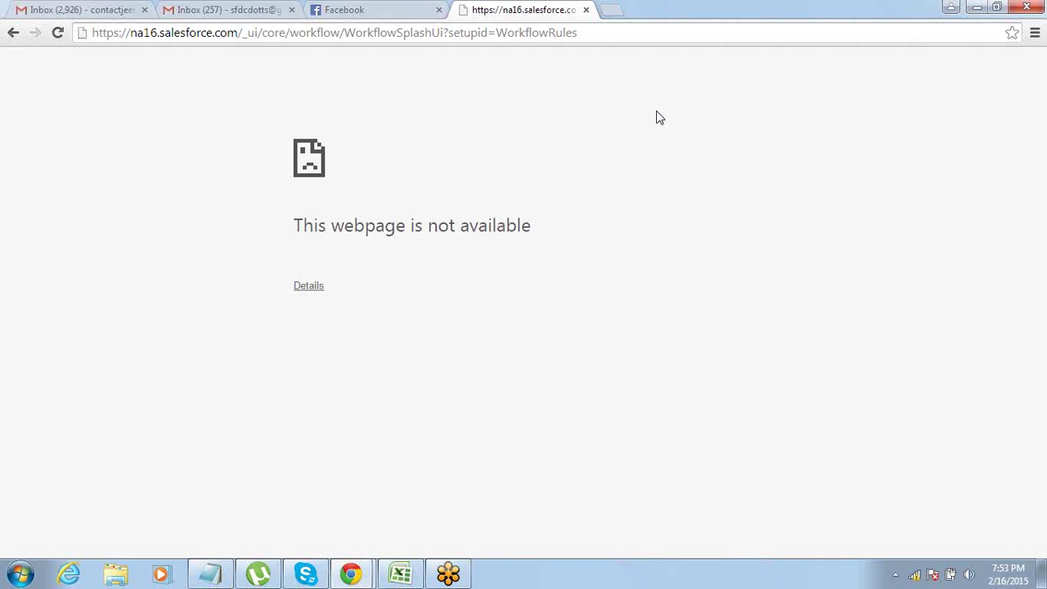
# - Return to the Salesforce tab and reload the failed page, reaching 'URL No Longer Exists'
pyautogui.click(398, 8)
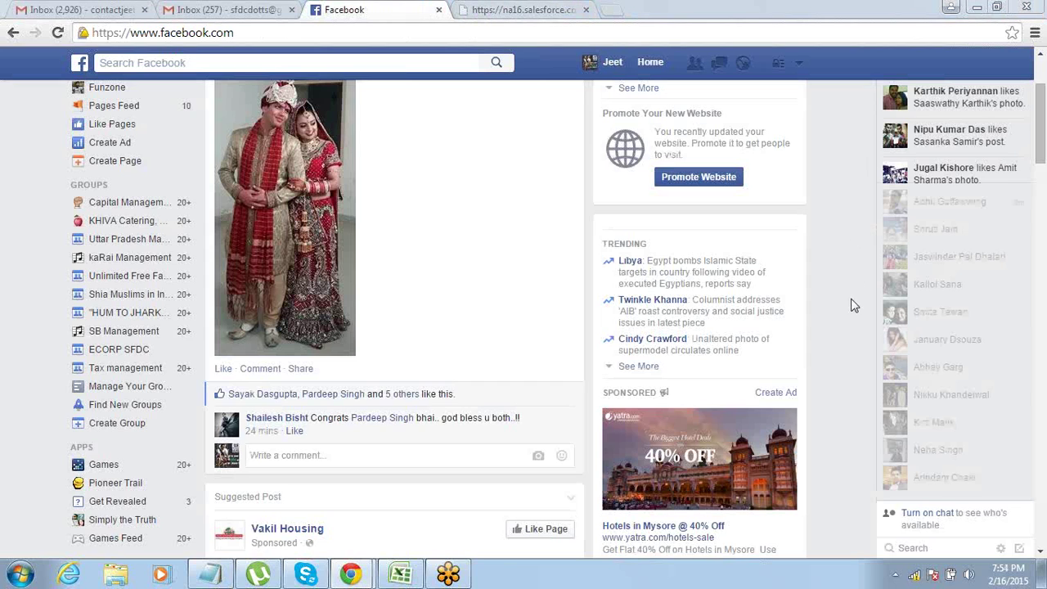
pyautogui.hotkey('ctrl', 'Tab')
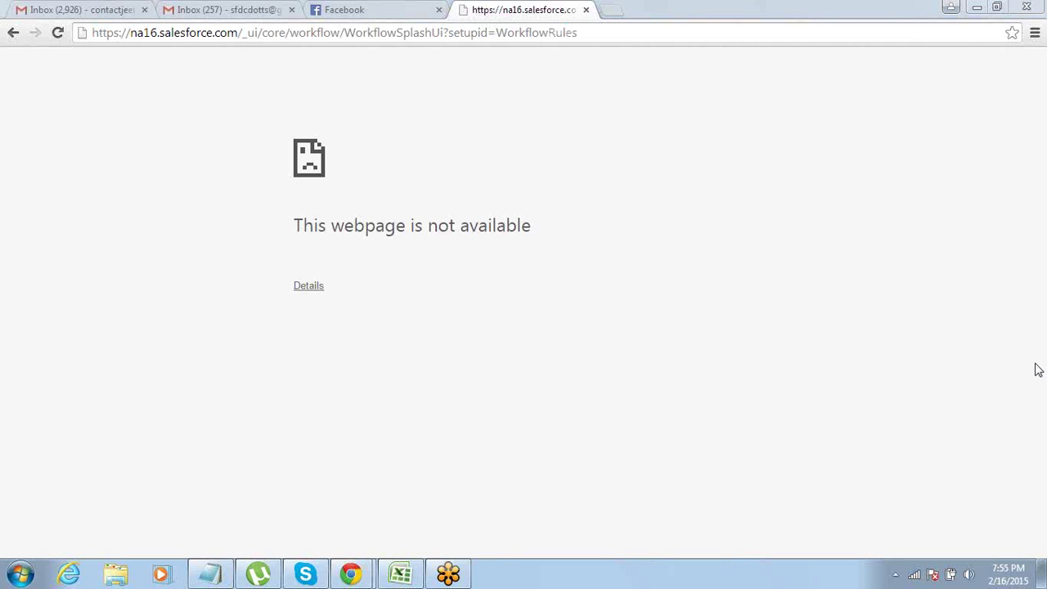
pyautogui.click(598, 30)
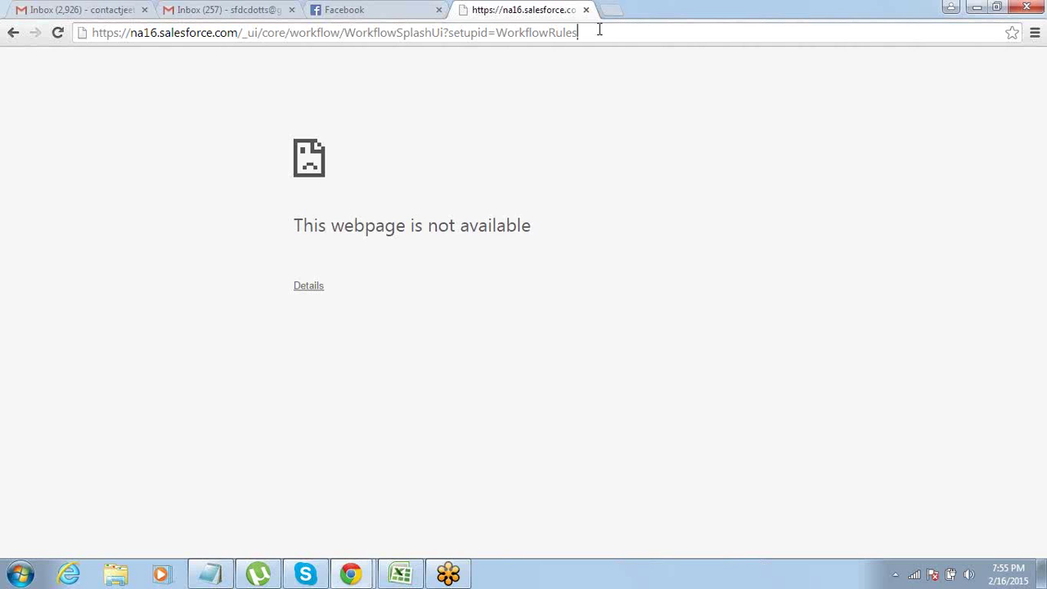
pyautogui.click(58, 33)
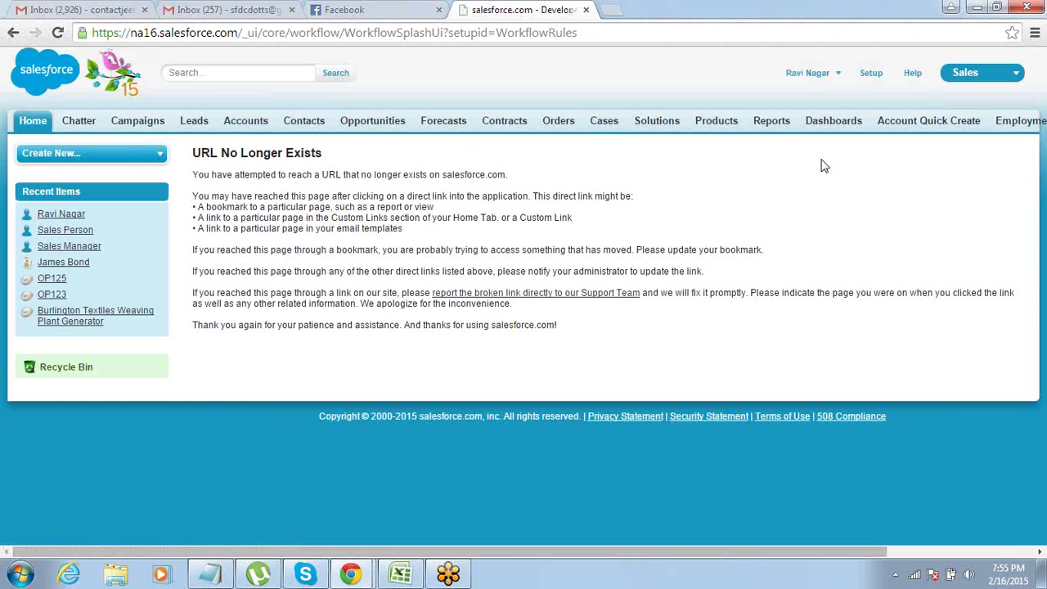
# - From Setup, reopen Create > Workflow & Approvals > Workflow Rules
pyautogui.click(871, 73)
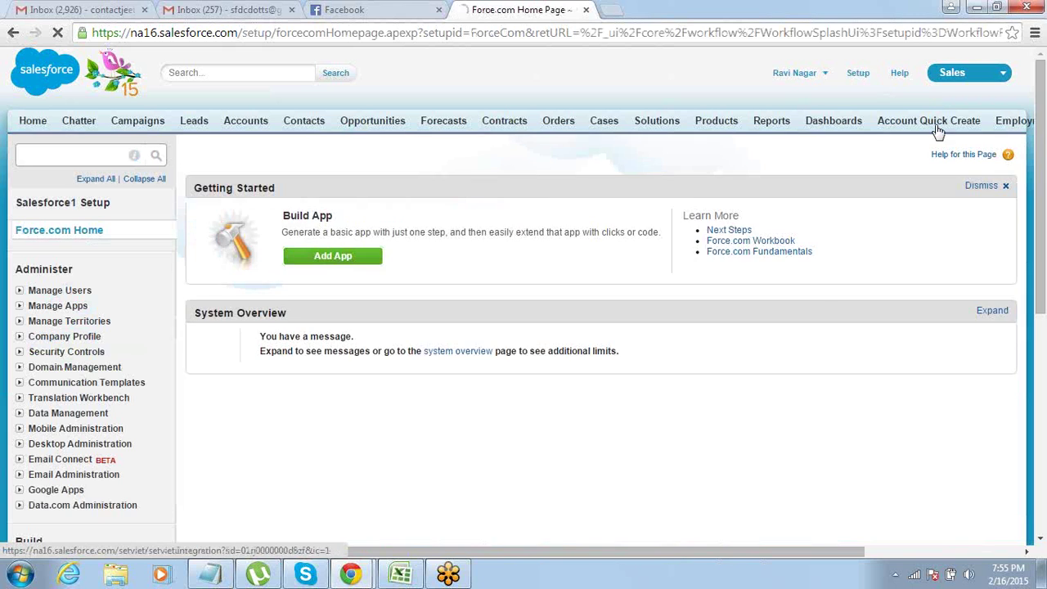
pyautogui.moveTo(1044, 123); pyautogui.dragTo(1044, 343)
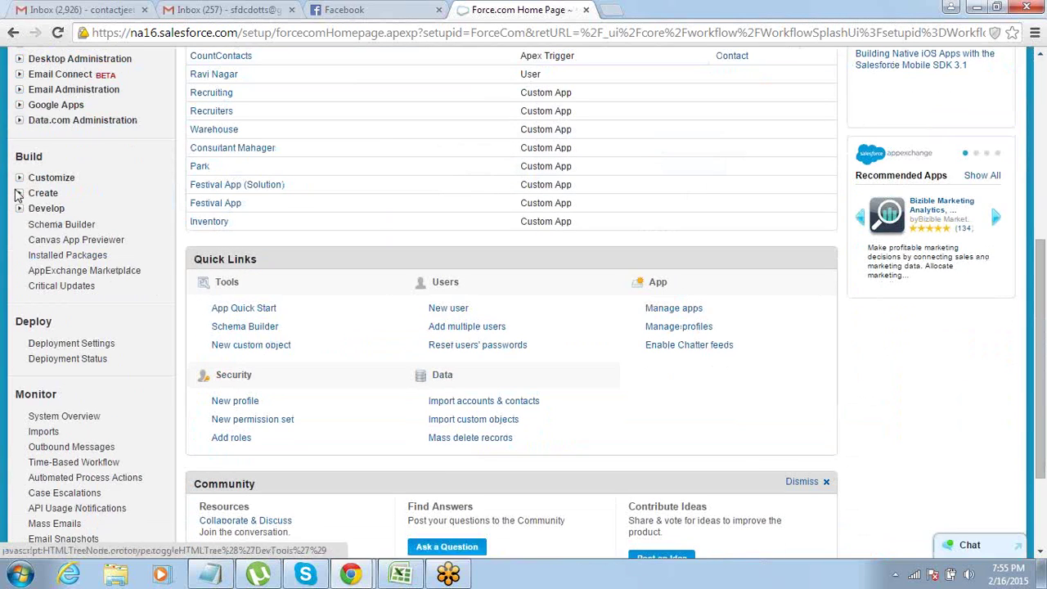
pyautogui.click(18, 194)
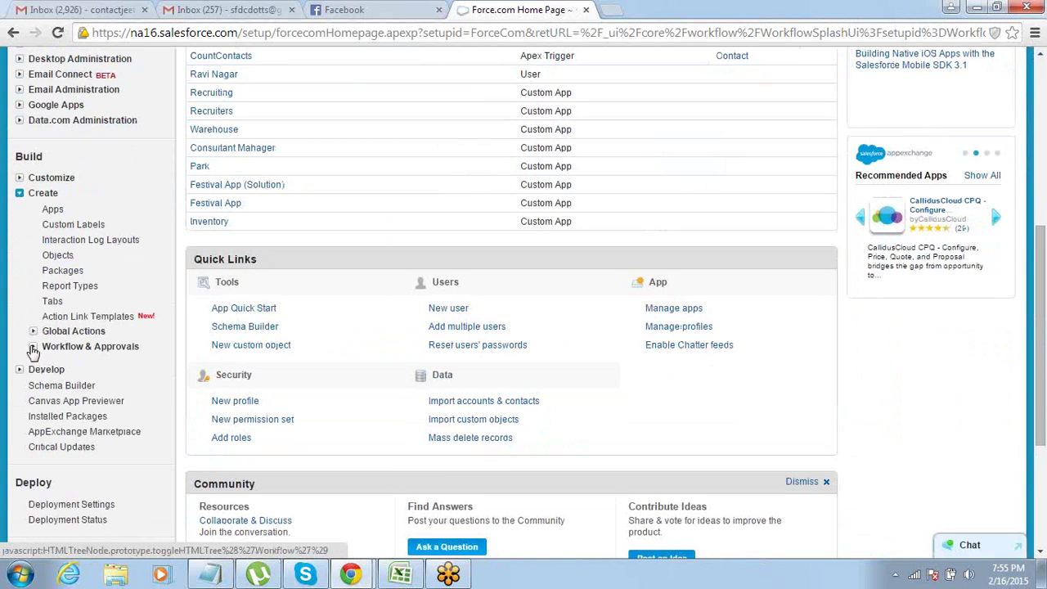
pyautogui.click(33, 347)
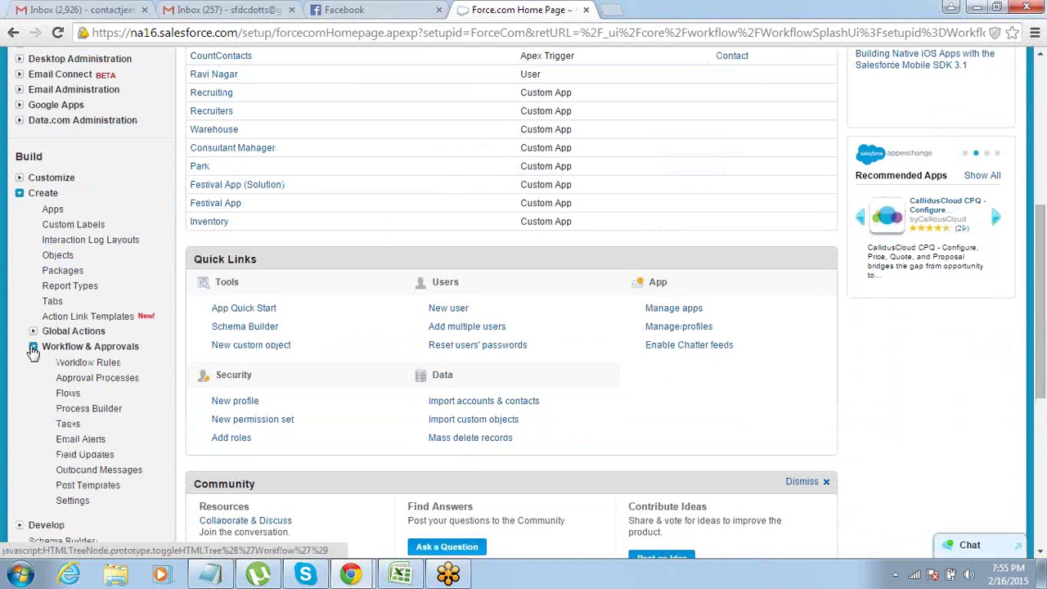
pyautogui.click(92, 363)
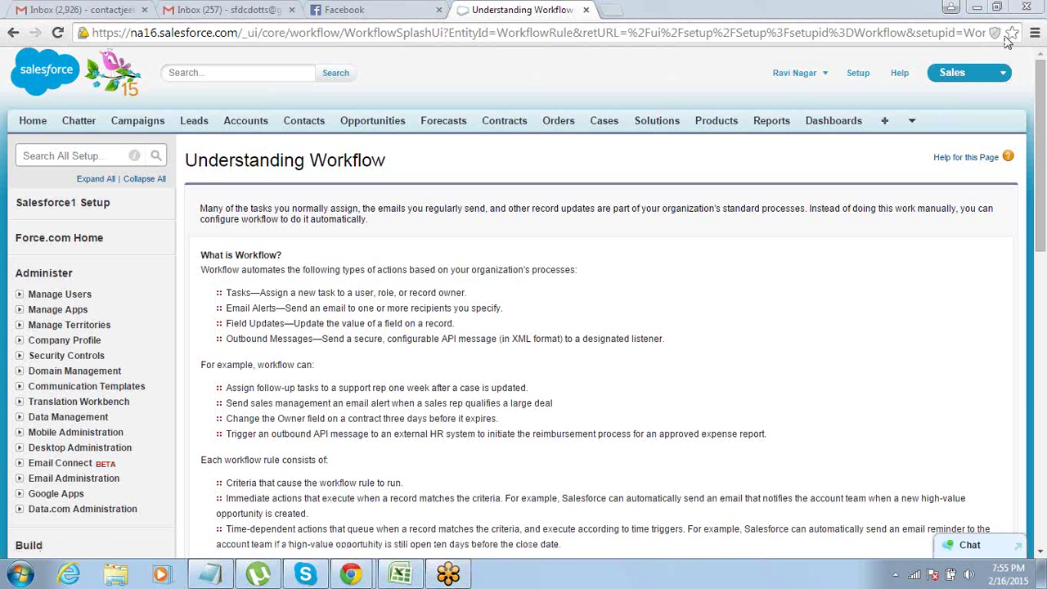
# - Continue past the introduction to the All Workflow Rules list
pyautogui.scroll(-1, 1043, 169)
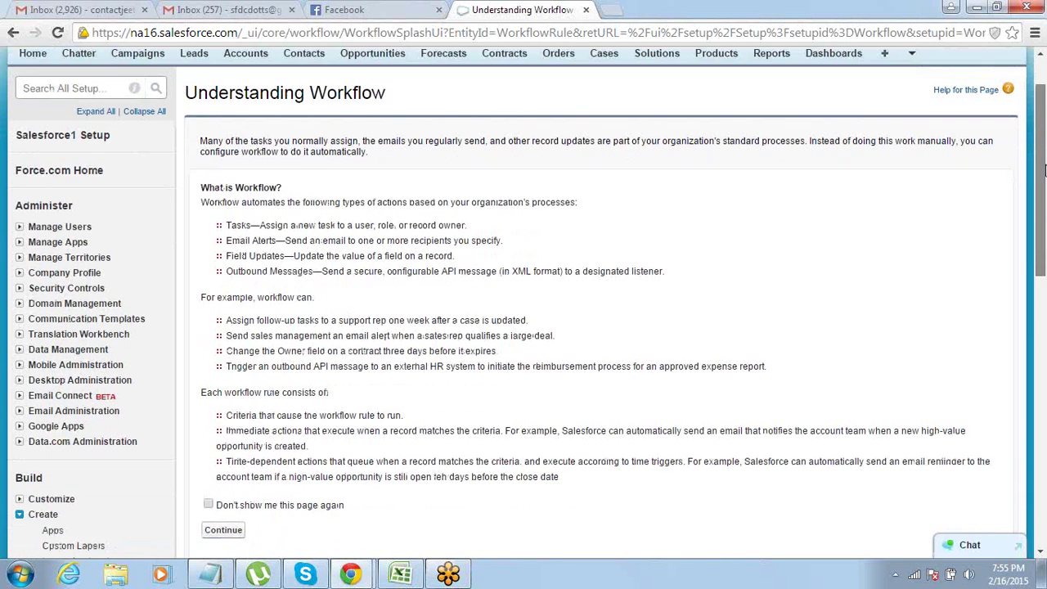
pyautogui.scroll(-2, 1044, 169)
pyautogui.click(232, 361)
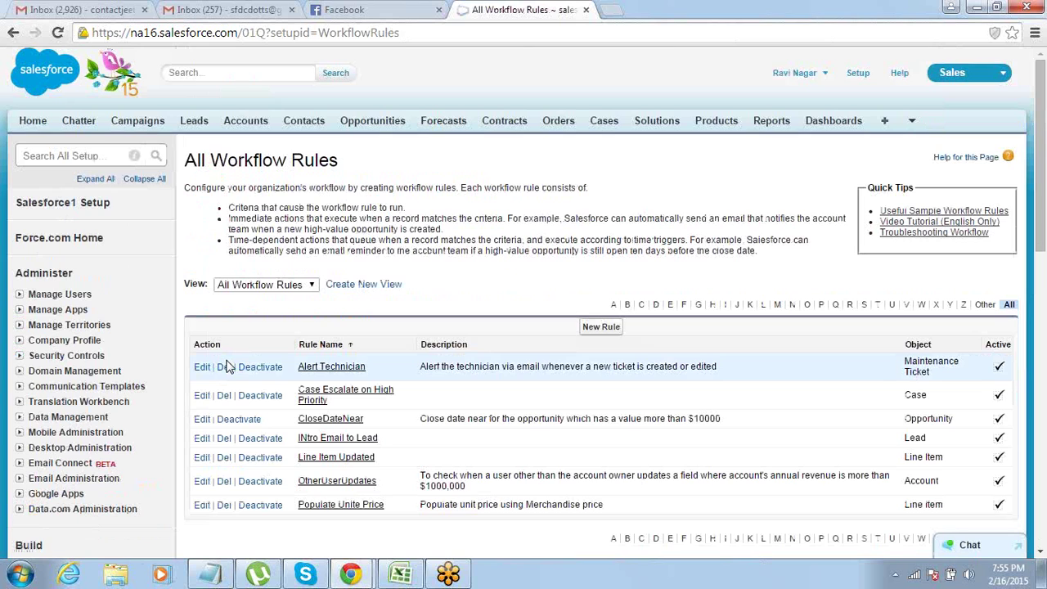
# - Deactivate the INtro Email to Lead rule, start a new workflow rule, and bring up the Notepad notes
pyautogui.click(249, 439)
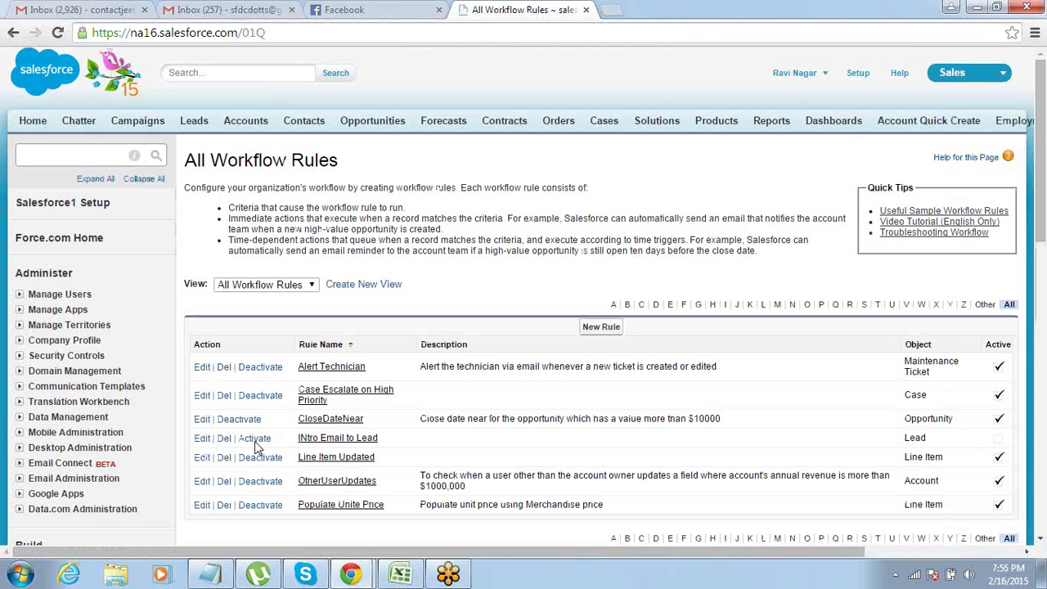
pyautogui.click(254, 439)
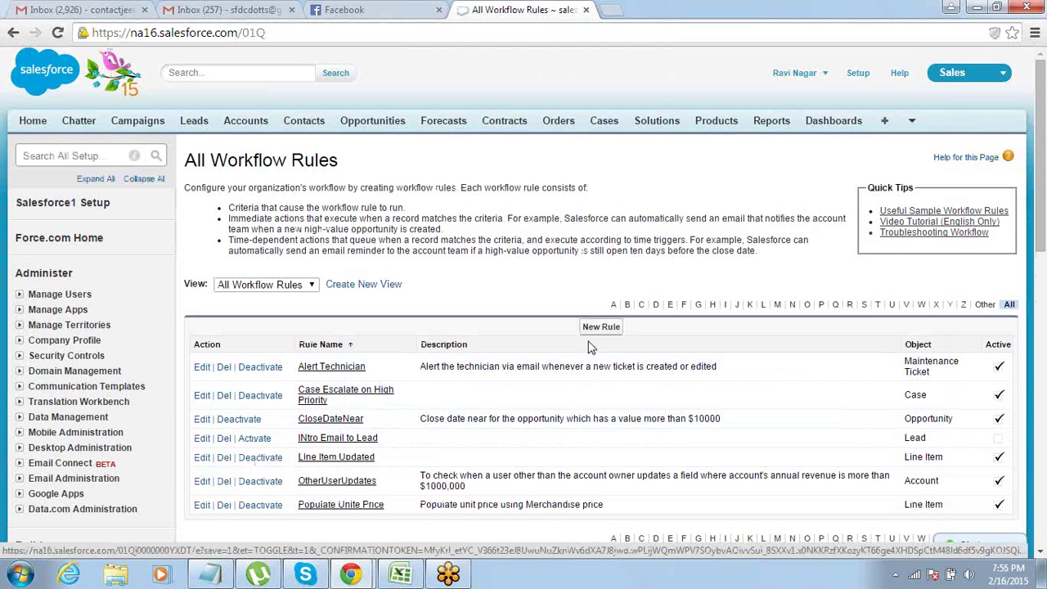
pyautogui.click(595, 328)
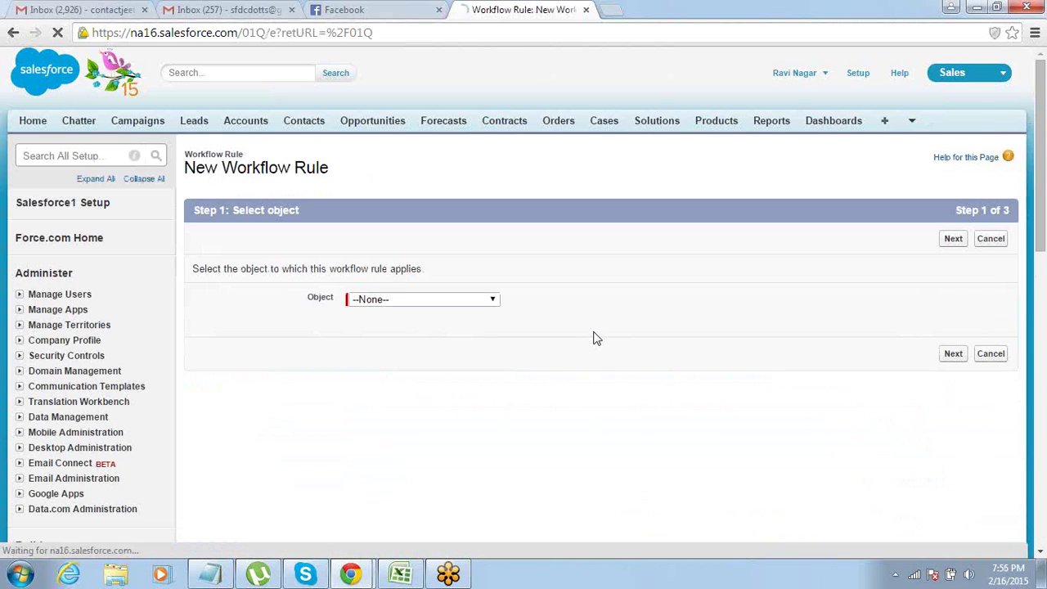
pyautogui.click(211, 573)
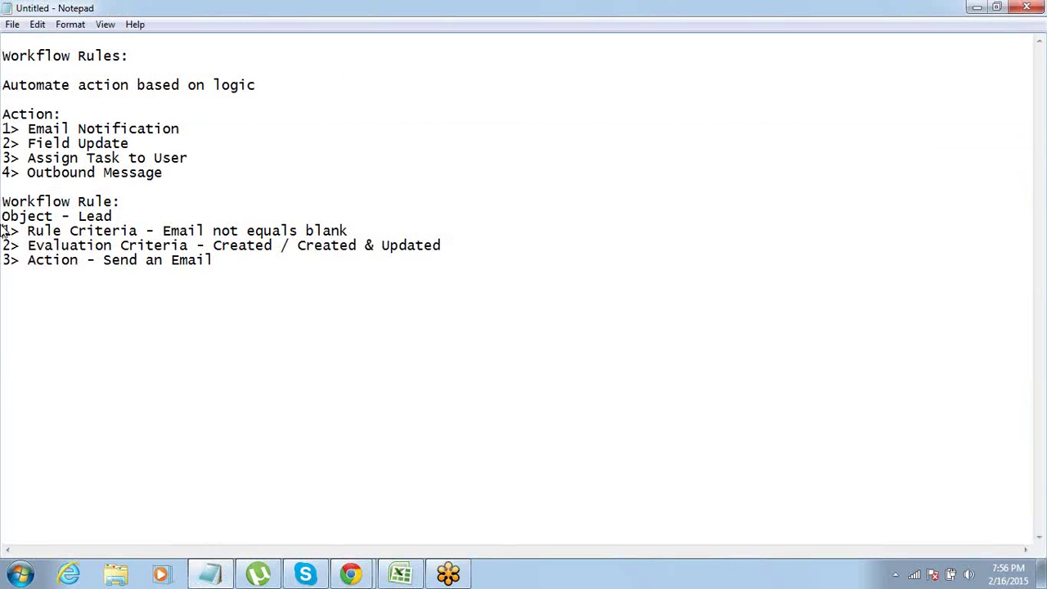
# - Highlight 'Lead' in the workflow notes, then return to the New Workflow Rule page
pyautogui.doubleClick(104, 216)
pyautogui.click(136, 215)
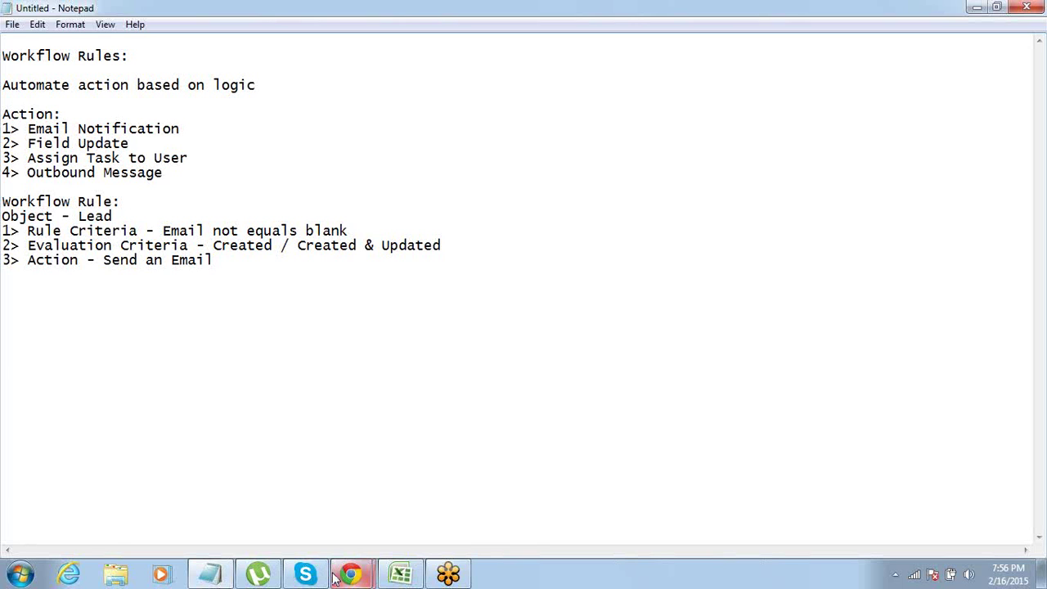
pyautogui.moveTo(350, 575)
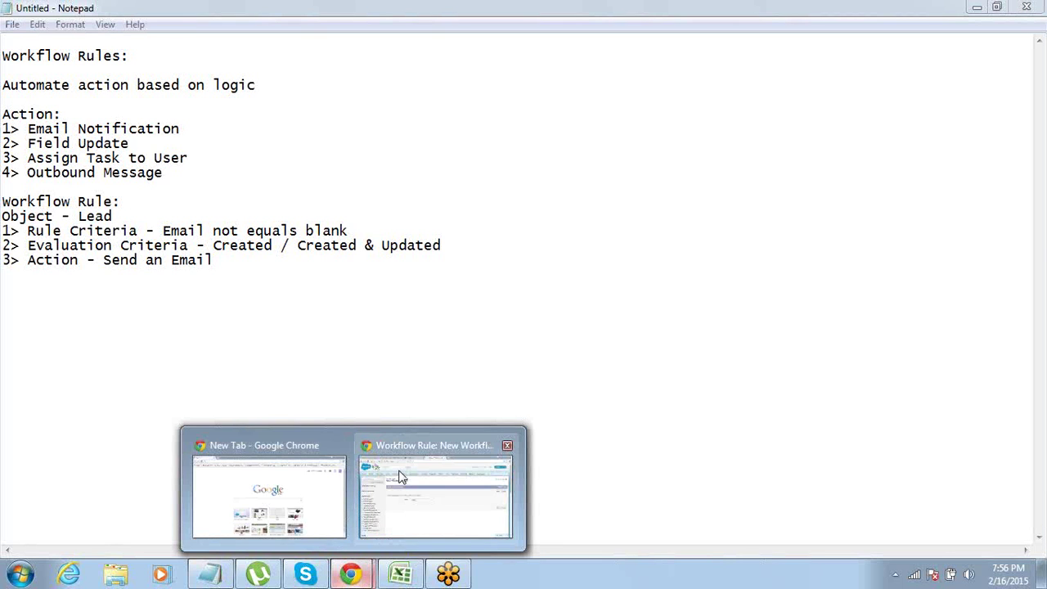
pyautogui.click(400, 477)
# - Choose Lead as the new rule's object and advance to Step 2: Configure Workflow Rule
pyautogui.click(442, 303)
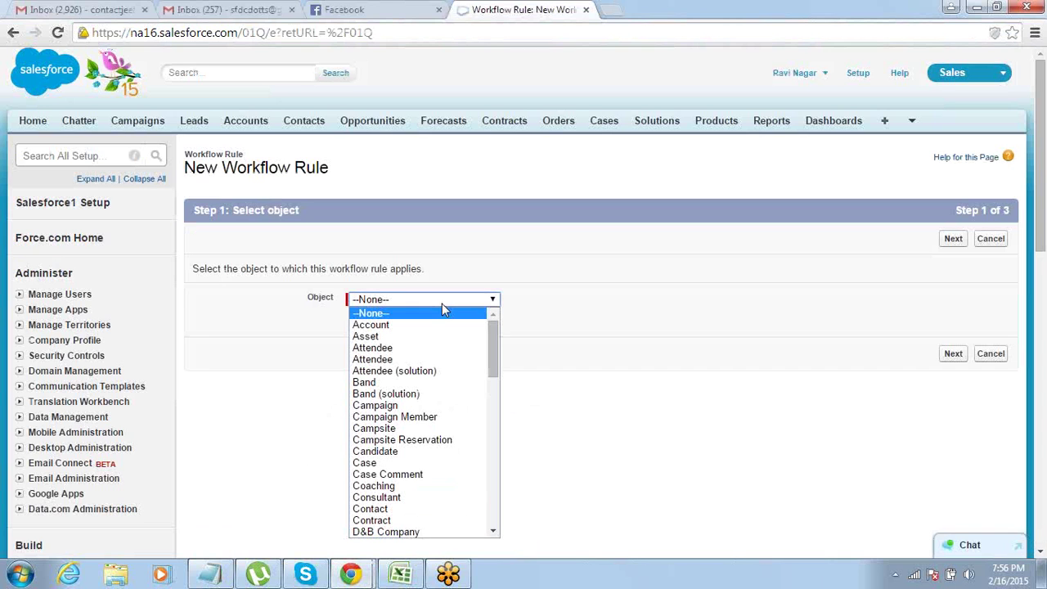
pyautogui.moveTo(492, 348); pyautogui.dragTo(495, 433)
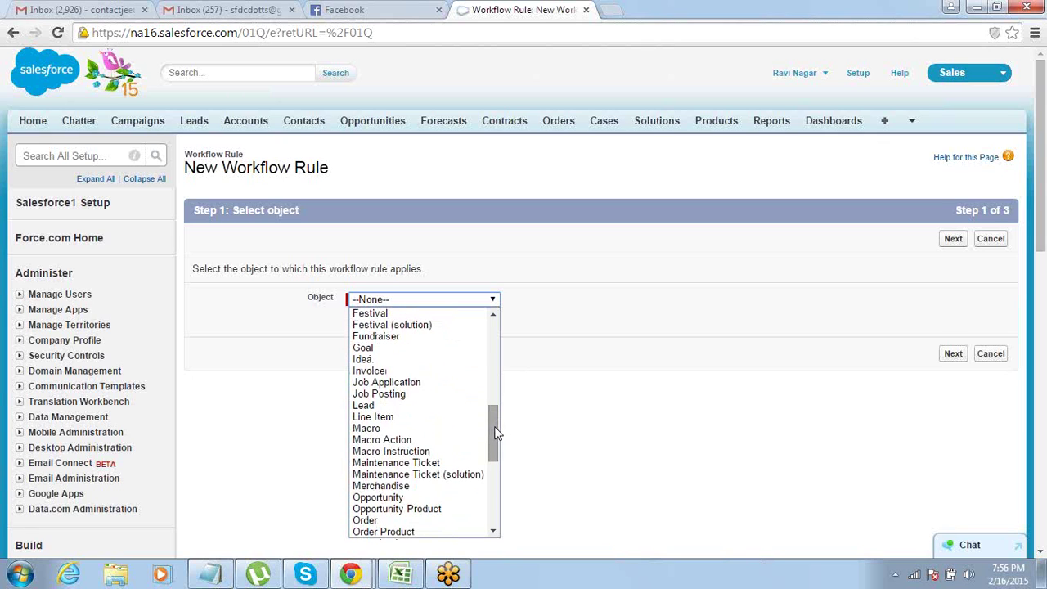
pyautogui.click(430, 407)
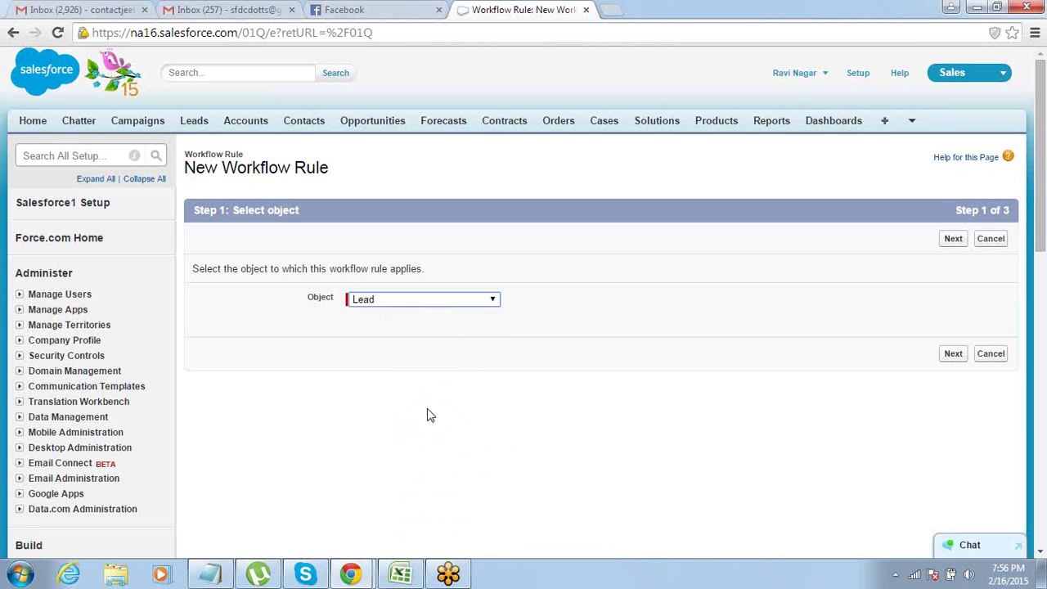
pyautogui.click(953, 239)
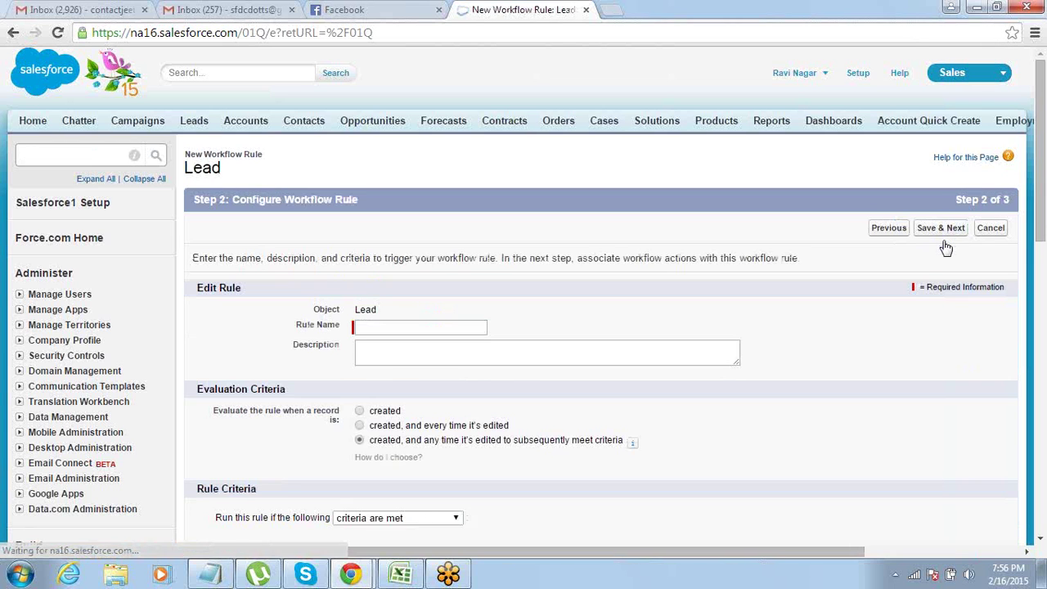
# - Name the rule Lead_Email_Rule and set it to evaluate only when a record is created
pyautogui.click(455, 327)
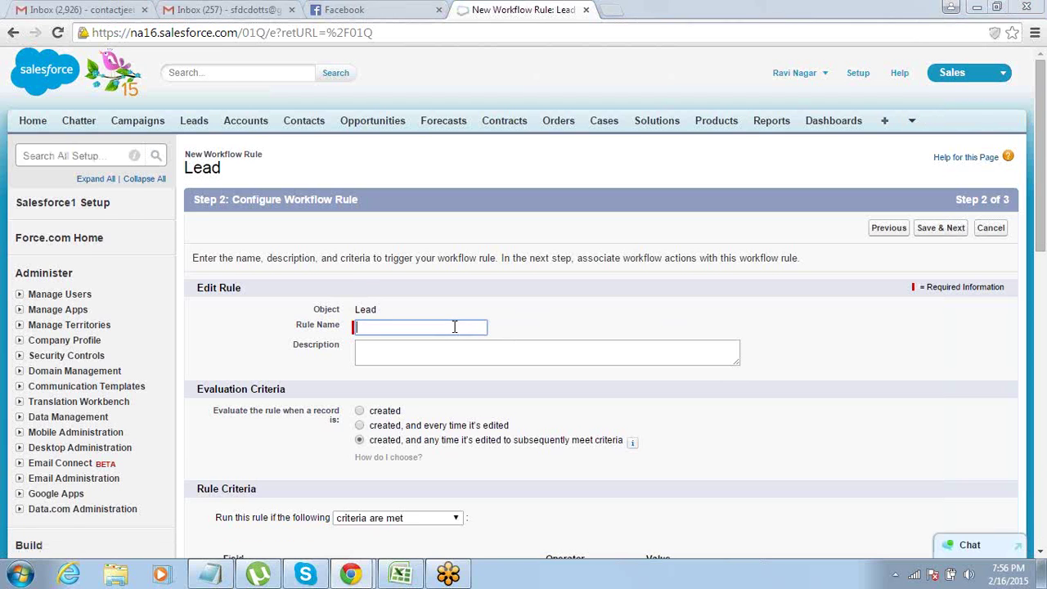
pyautogui.hotkey('alt', 'Tab')
pyautogui.hotkey('alt', 'Tab')
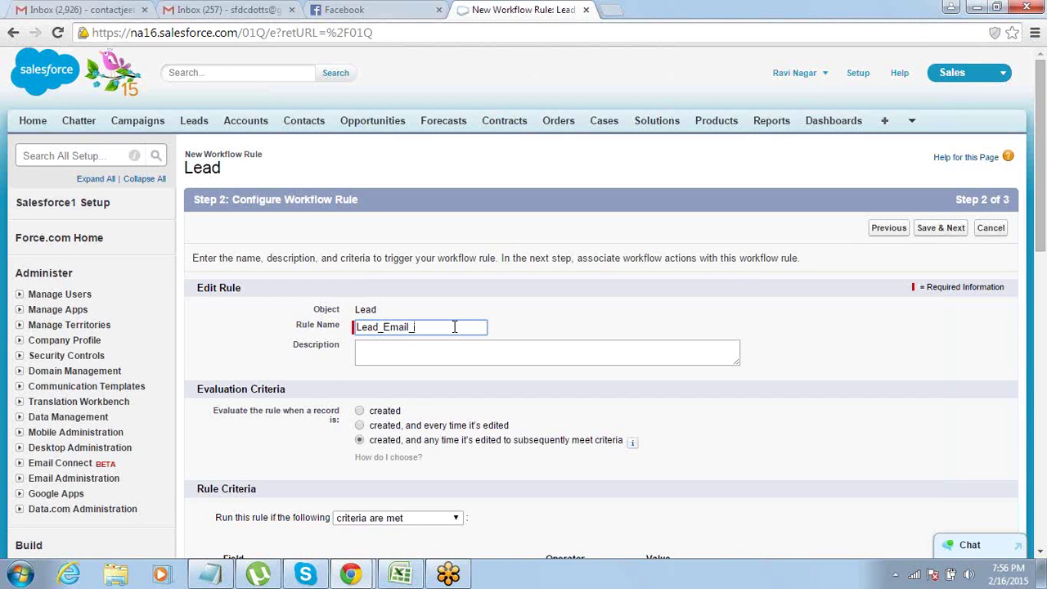
pyautogui.press('Tab')
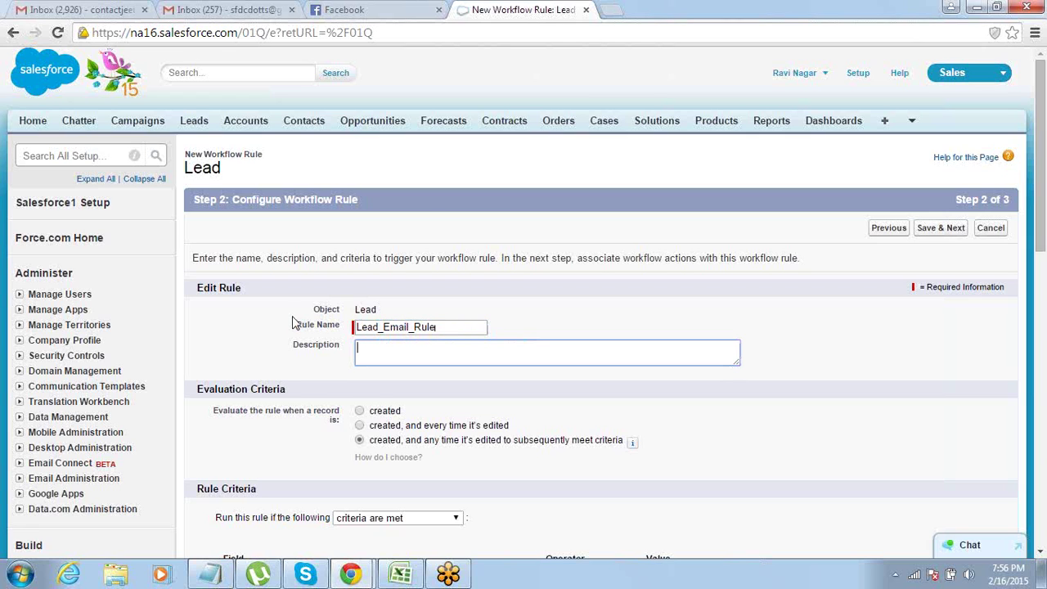
pyautogui.moveTo(198, 390); pyautogui.dragTo(281, 395)
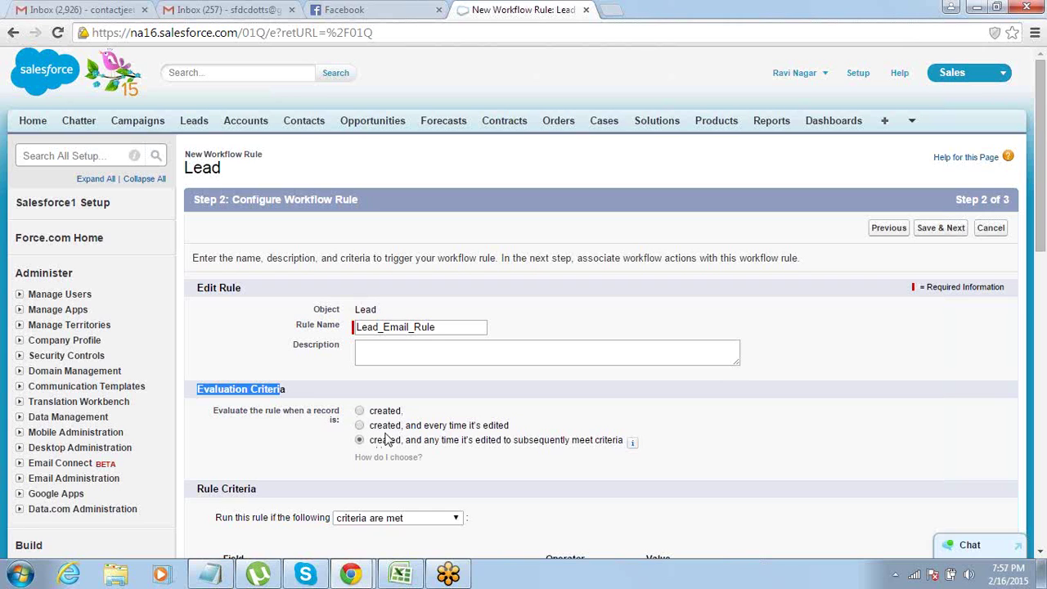
pyautogui.moveTo(410, 425); pyautogui.dragTo(507, 429)
pyautogui.click(507, 427)
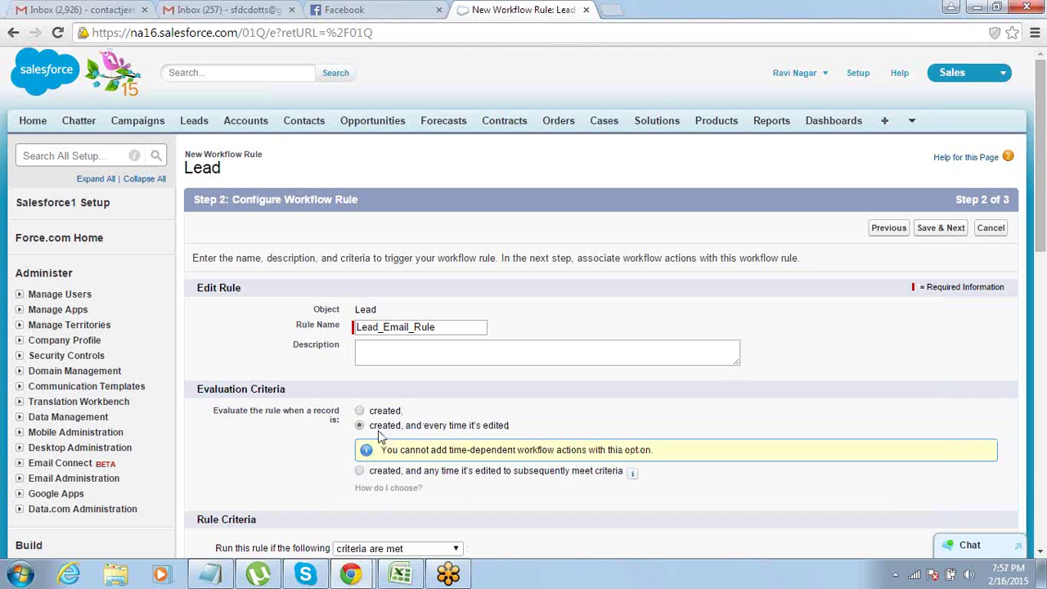
pyautogui.click(360, 411)
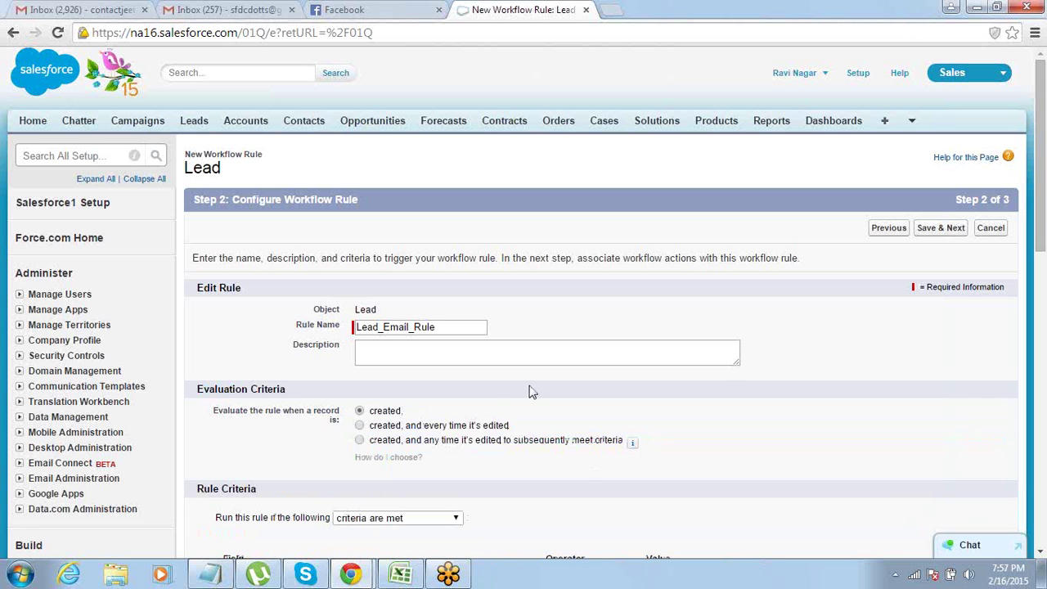
pyautogui.moveTo(1041, 173); pyautogui.dragTo(1041, 273)
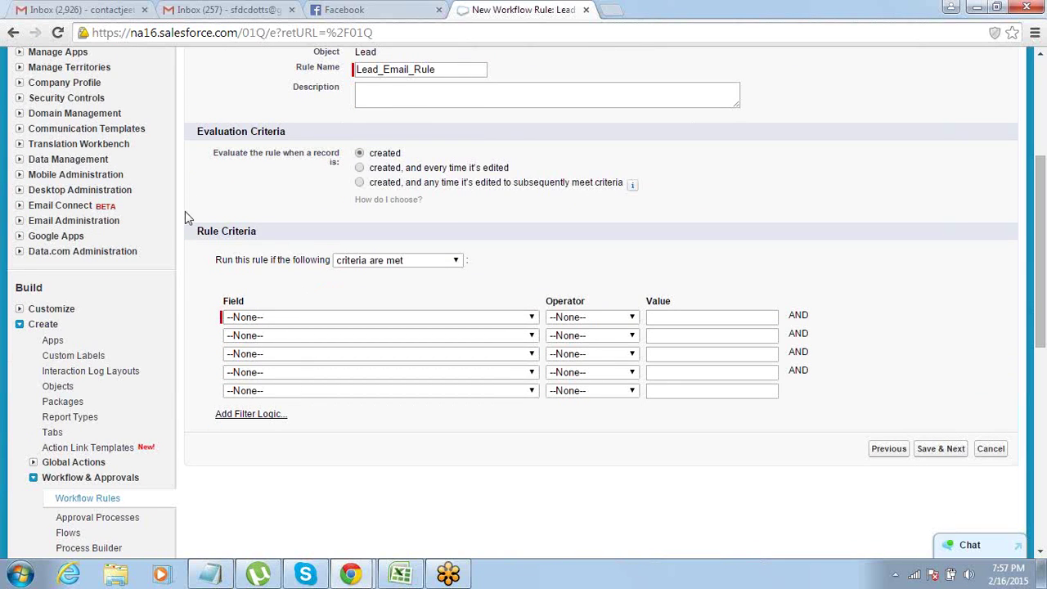
# - Add the criterion Lead: Email not equal to blank, then save and move to workflow actions
pyautogui.click(322, 316)
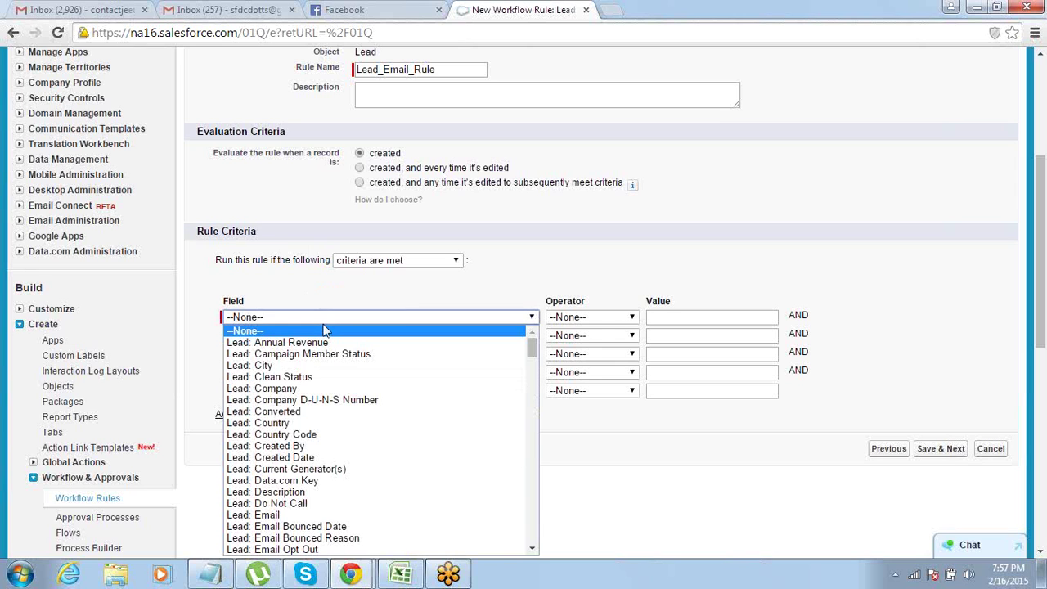
pyautogui.press('Down')
pyautogui.press('Down')
pyautogui.press('Down')
pyautogui.press('Down')
pyautogui.press('Down')
pyautogui.press('Down')
pyautogui.press('Down')
pyautogui.press('Down')
pyautogui.press('Down')
pyautogui.press('Down')
pyautogui.press('Down')
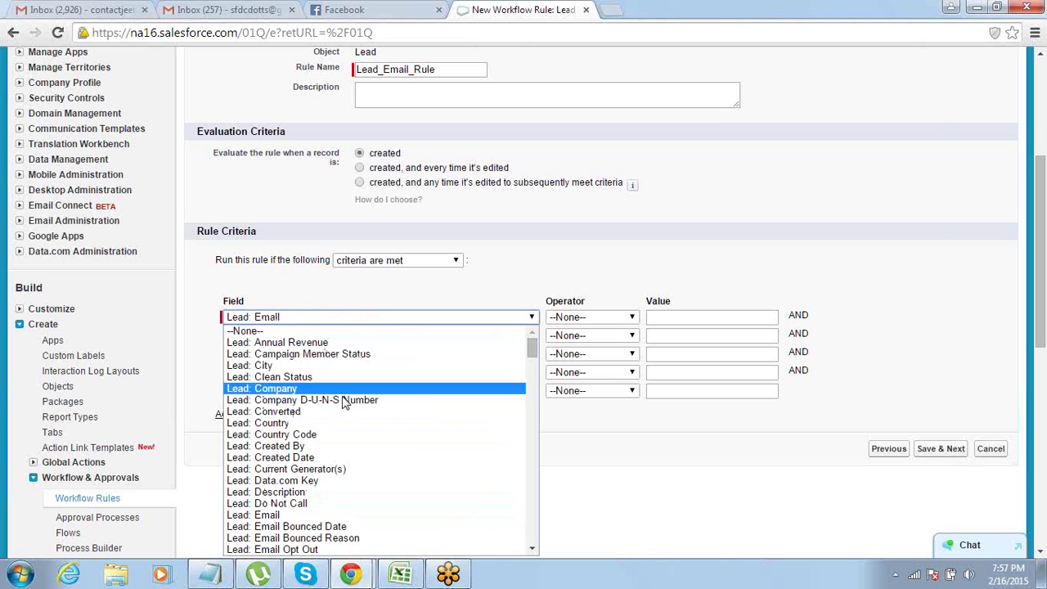
pyautogui.click(330, 515)
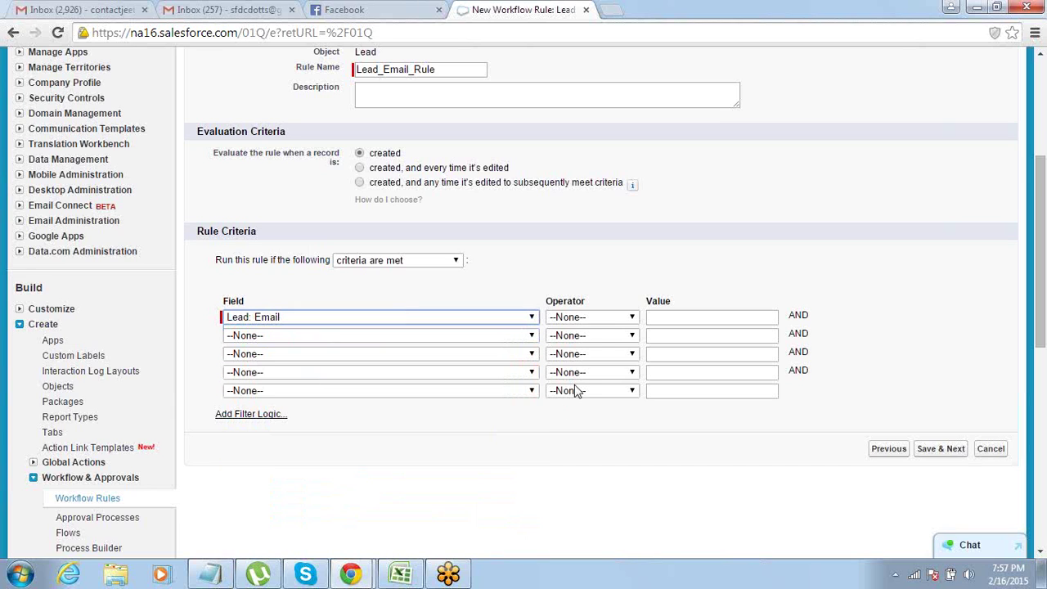
pyautogui.click(600, 316)
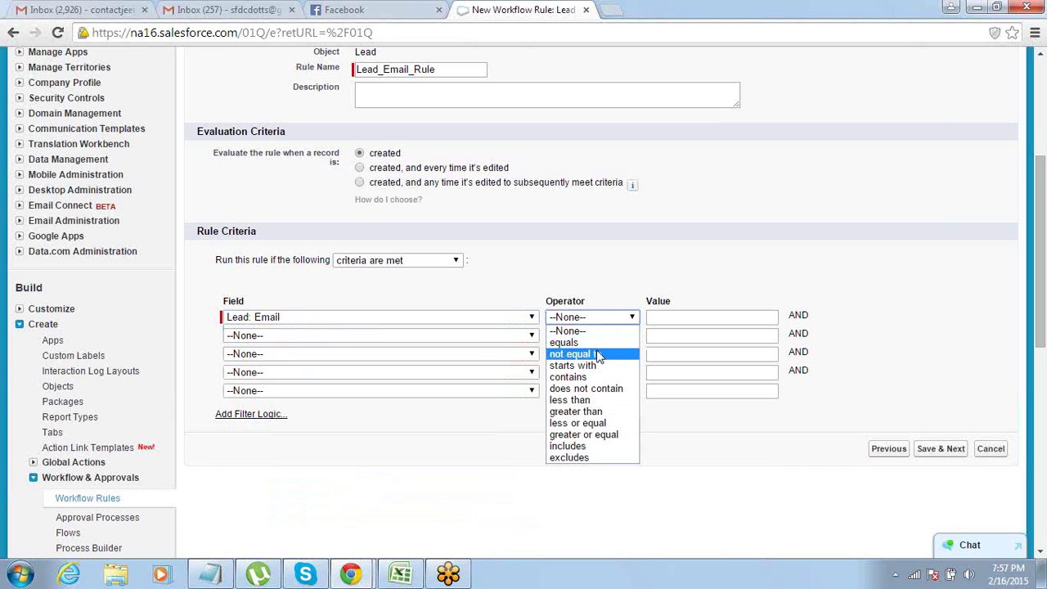
pyautogui.click(604, 353)
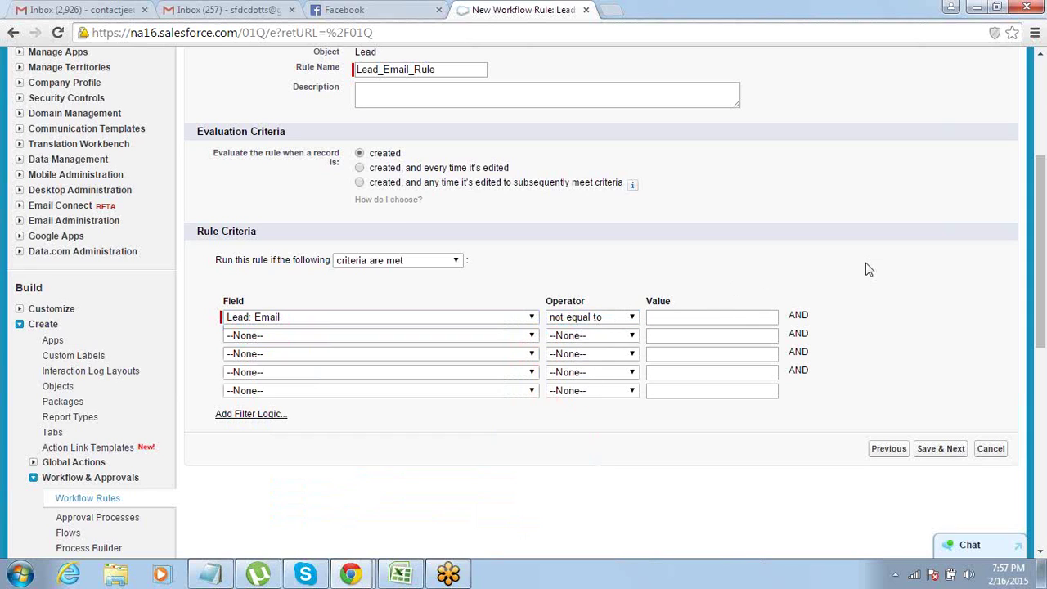
pyautogui.click(932, 444)
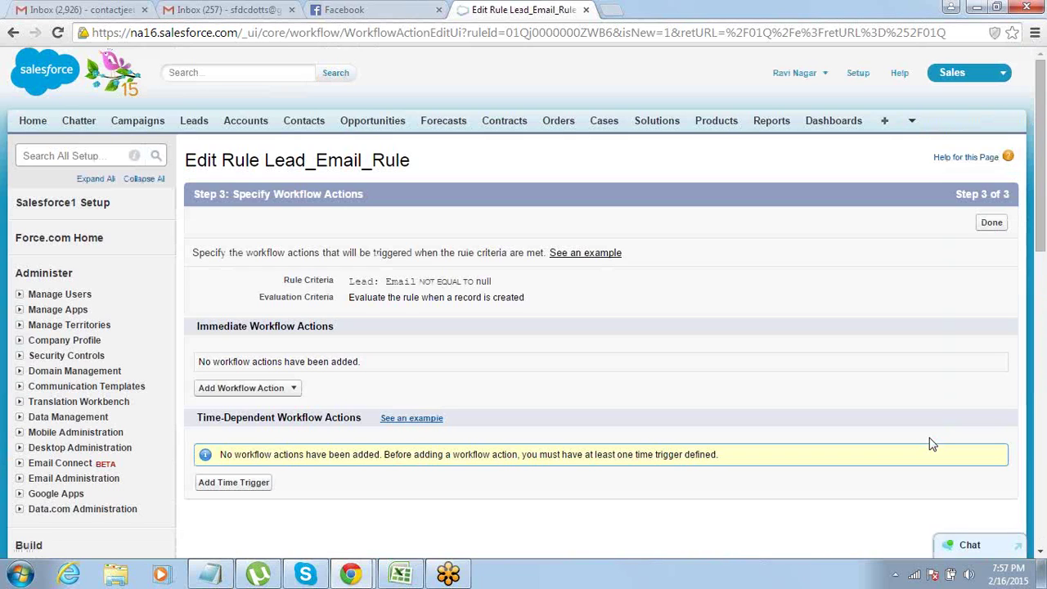
# - Finish Lead_Email_Rule, reopen its workflow actions for editing, and switch to the Notepad notes
pyautogui.click(998, 228)
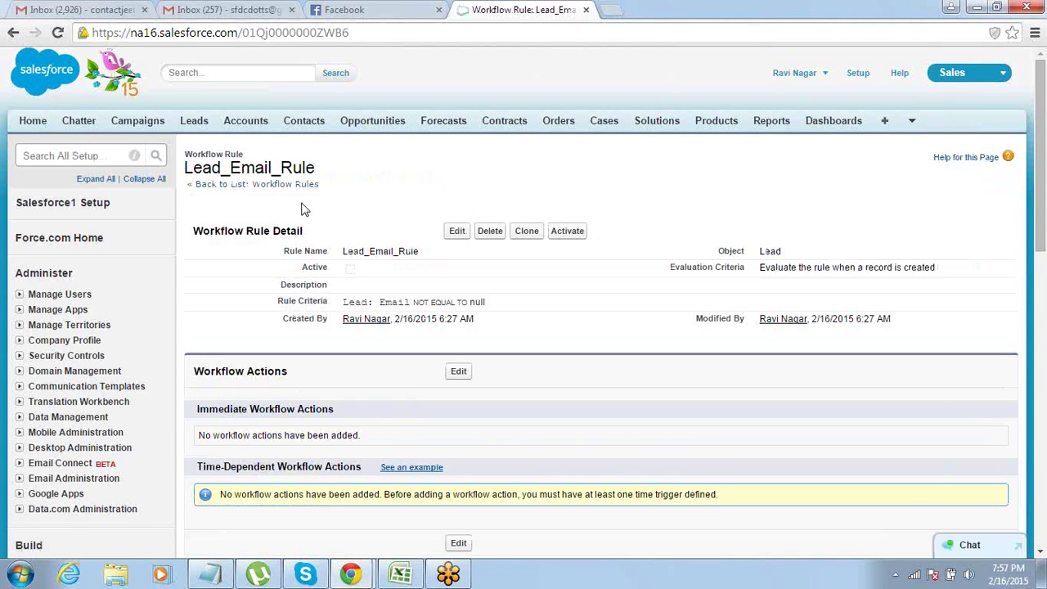
pyautogui.click(458, 373)
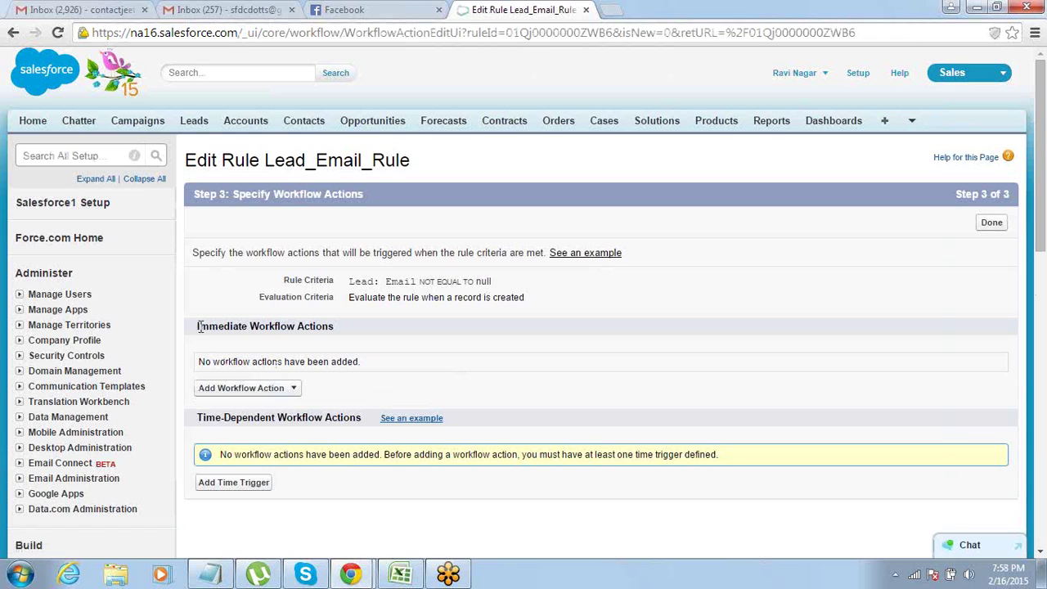
pyautogui.click(292, 390)
pyautogui.click(210, 575)
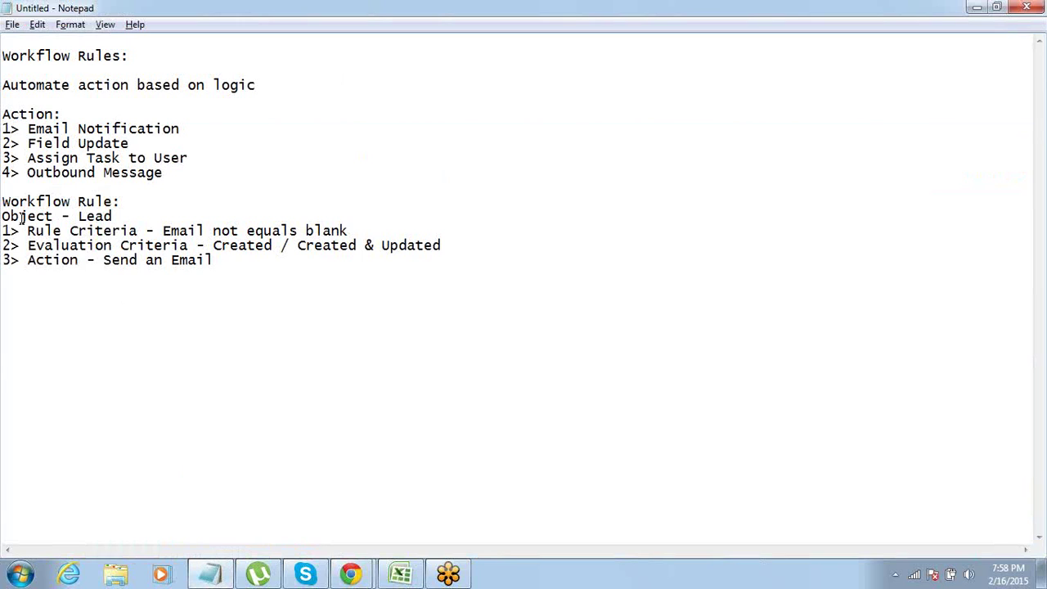
pyautogui.moveTo(8, 216); pyautogui.dragTo(128, 246)
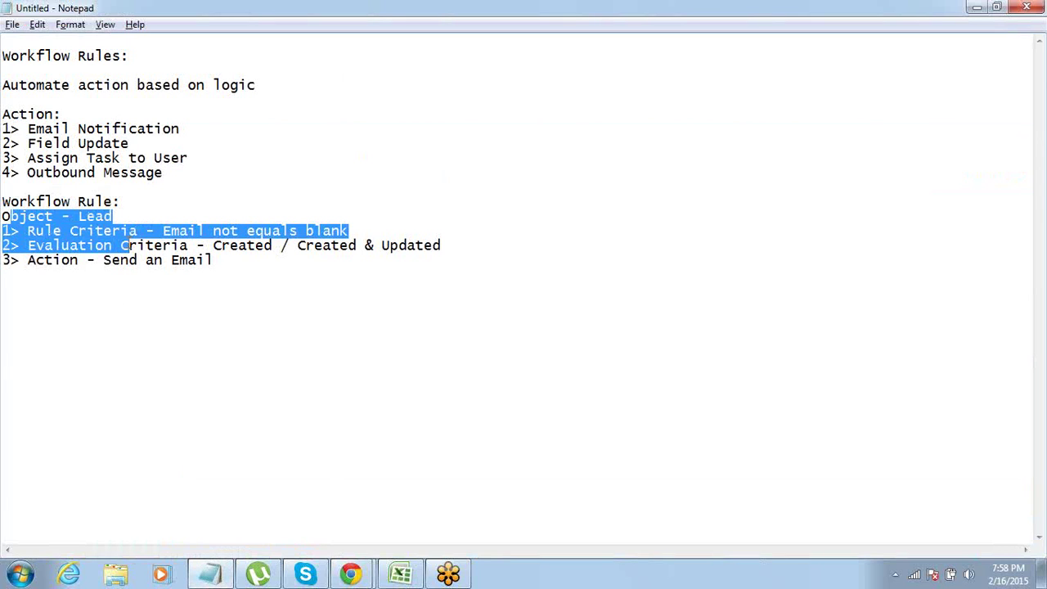
pyautogui.moveTo(234, 262); pyautogui.dragTo(3, 264)
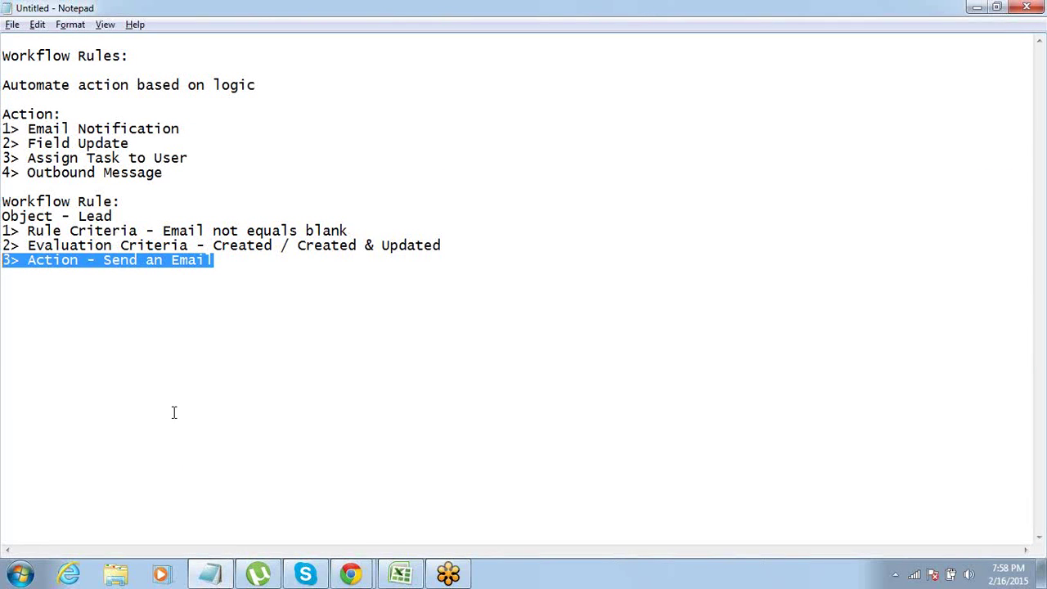
pyautogui.moveTo(360, 578)
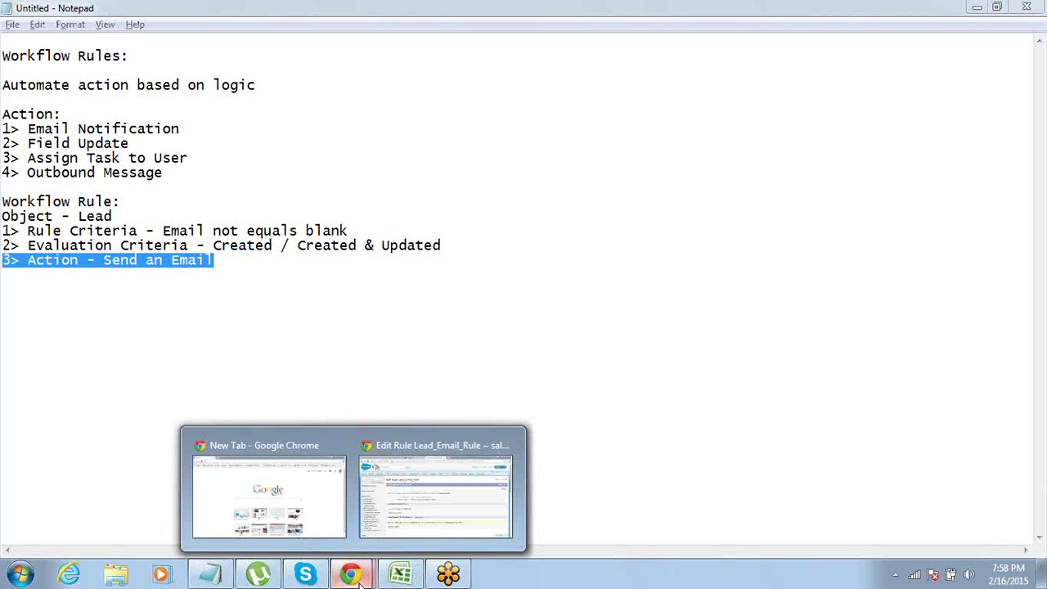
# - Start a new email alert with description and unique name Email1, and look up a template
pyautogui.click(413, 448)
pyautogui.click(292, 389)
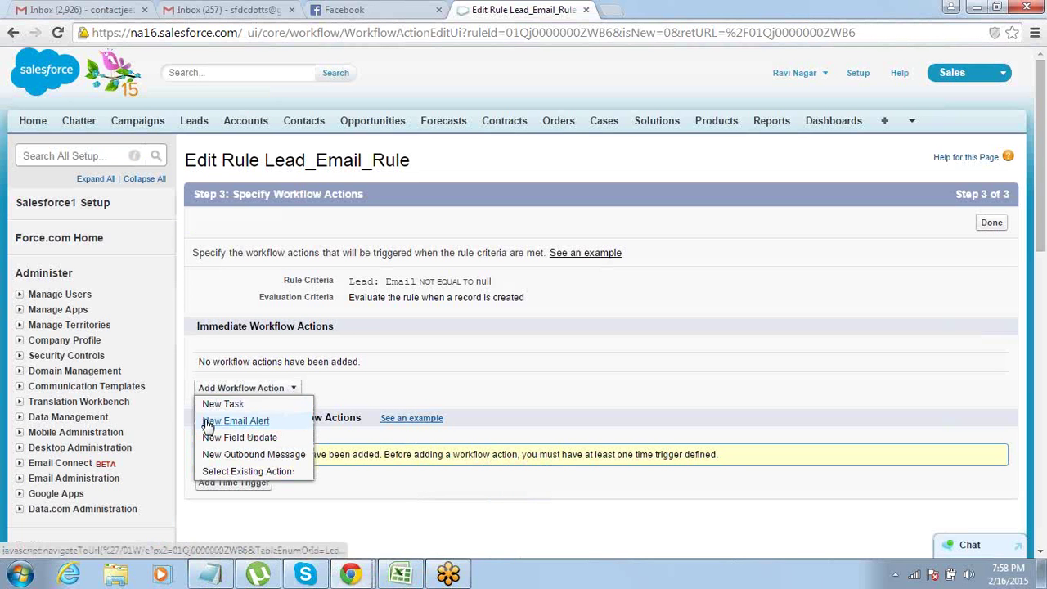
pyautogui.click(235, 420)
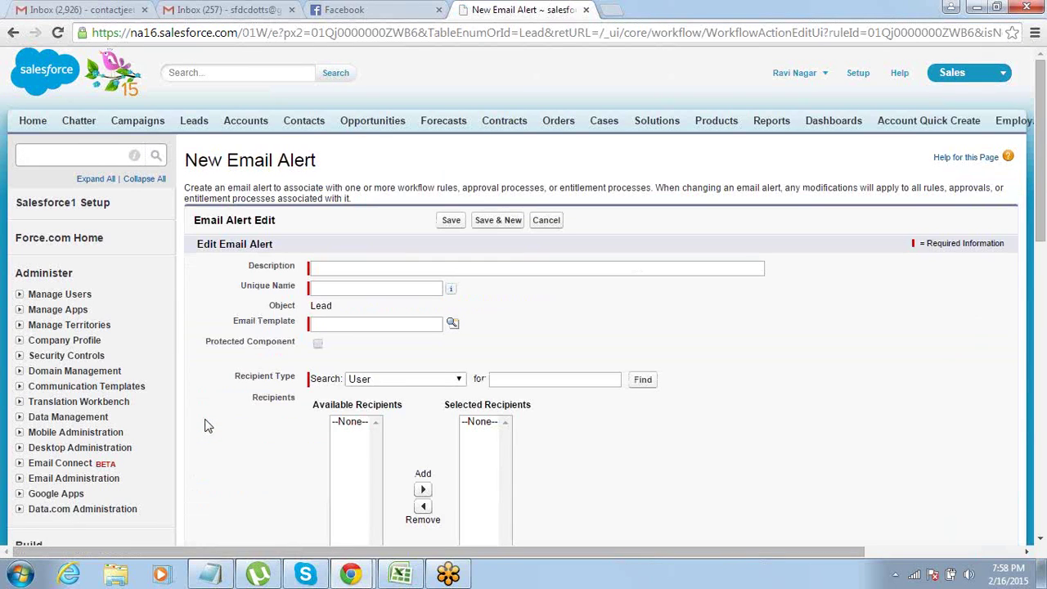
pyautogui.click(326, 268)
pyautogui.write('Email1')
pyautogui.press('Tab')
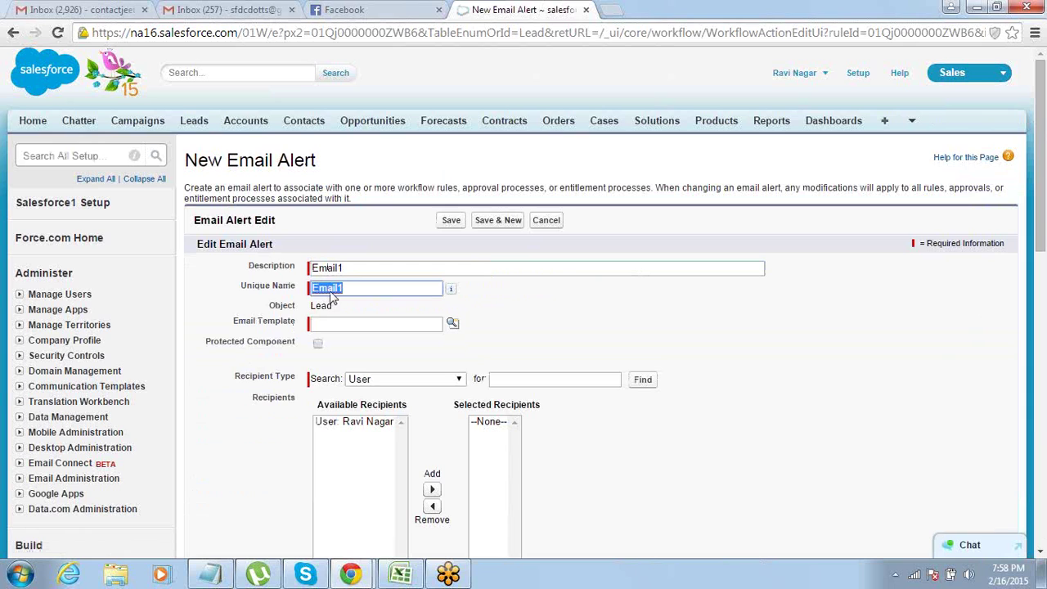
pyautogui.moveTo(234, 323); pyautogui.dragTo(296, 325)
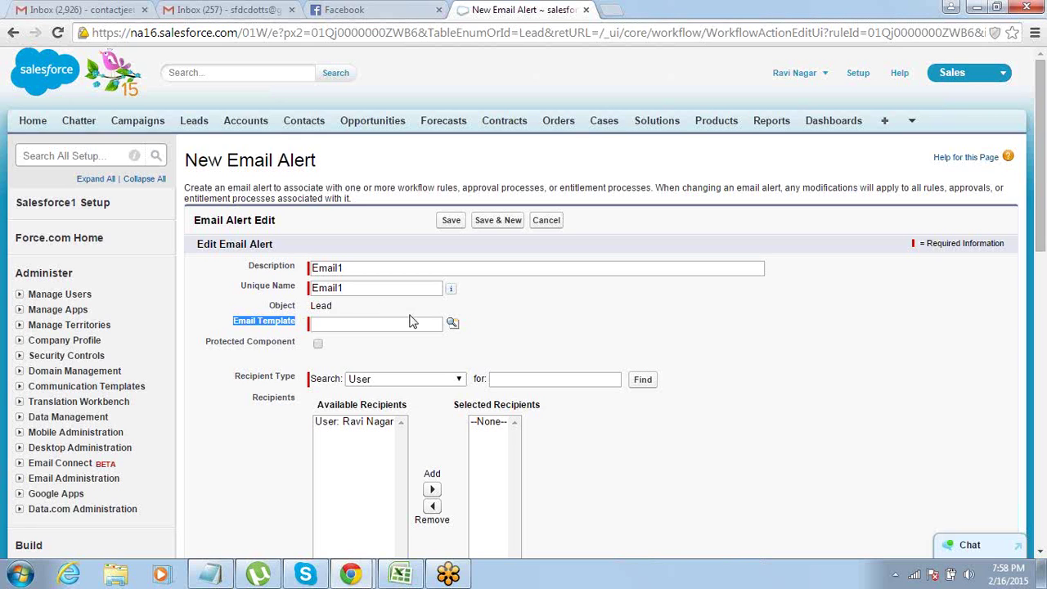
pyautogui.click(452, 323)
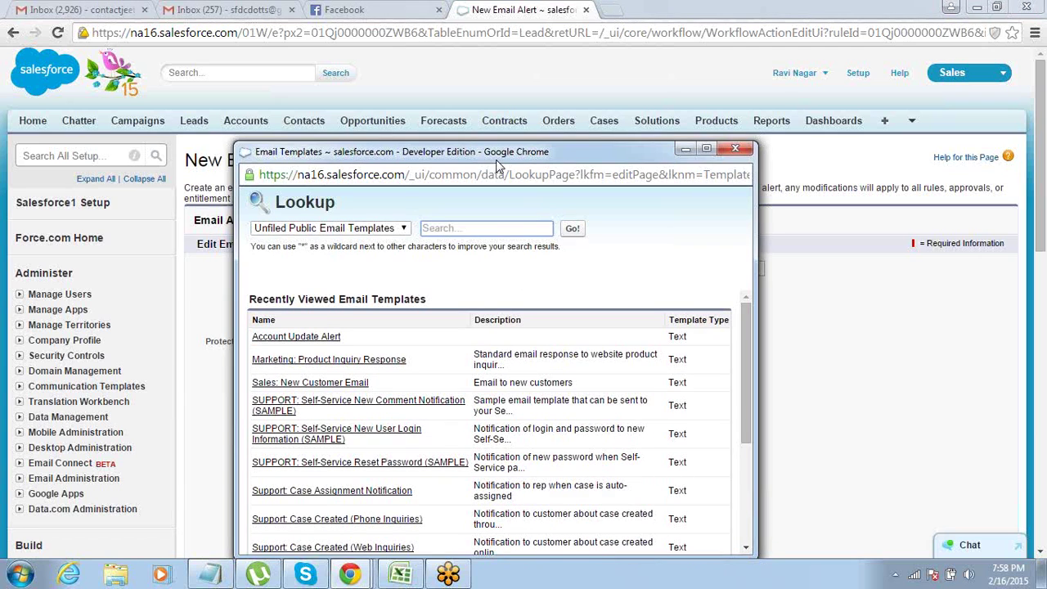
# - Close the template lookup and open the Unfiled Public Email Templates list in a new tab
pyautogui.click(726, 151)
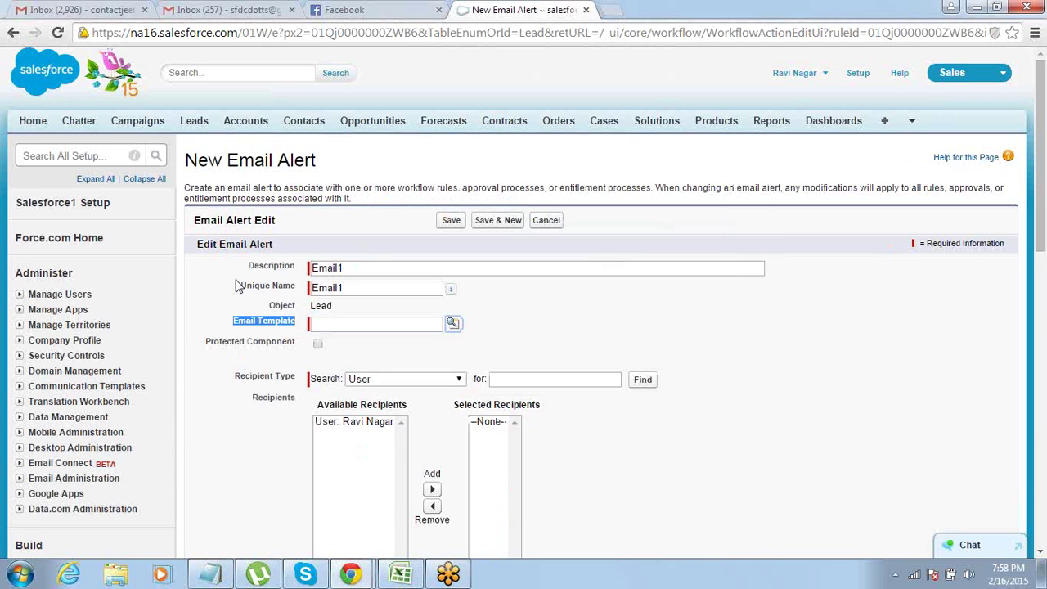
pyautogui.click(20, 387)
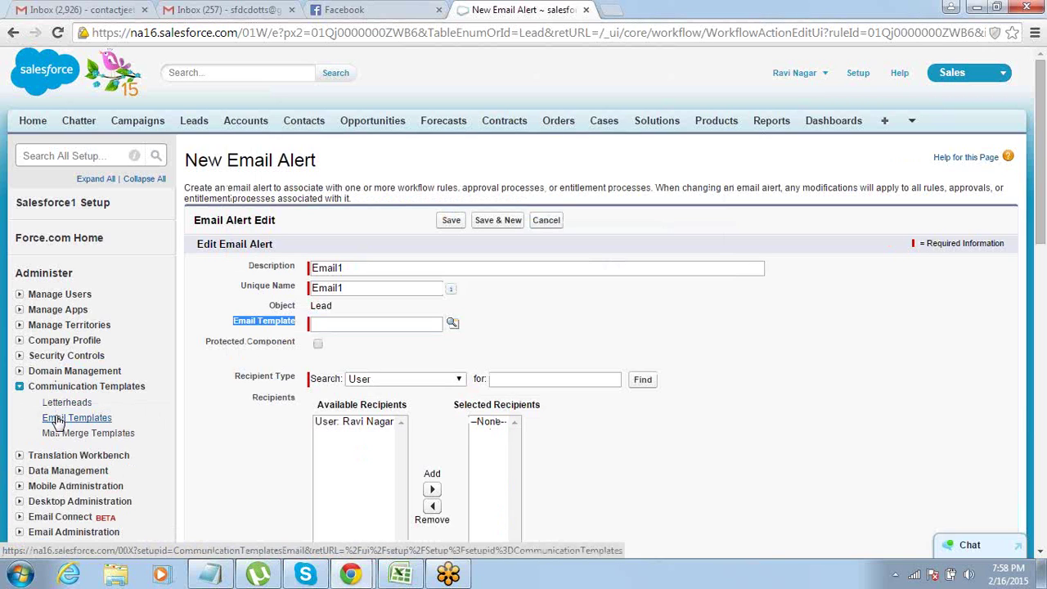
pyautogui.middleClick(57, 422)
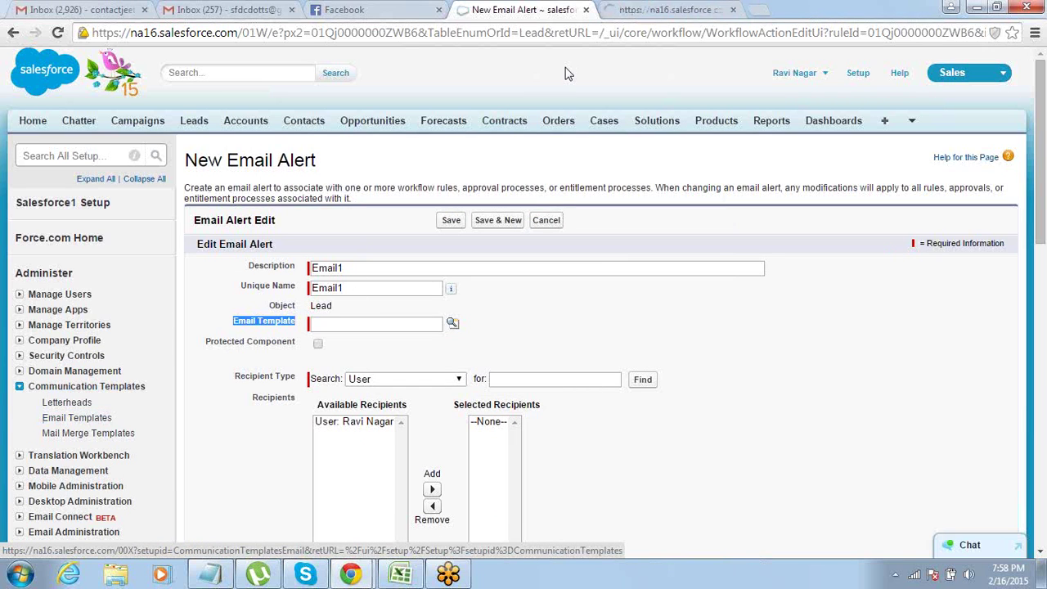
pyautogui.hotkey('ctrl', 'Tab')
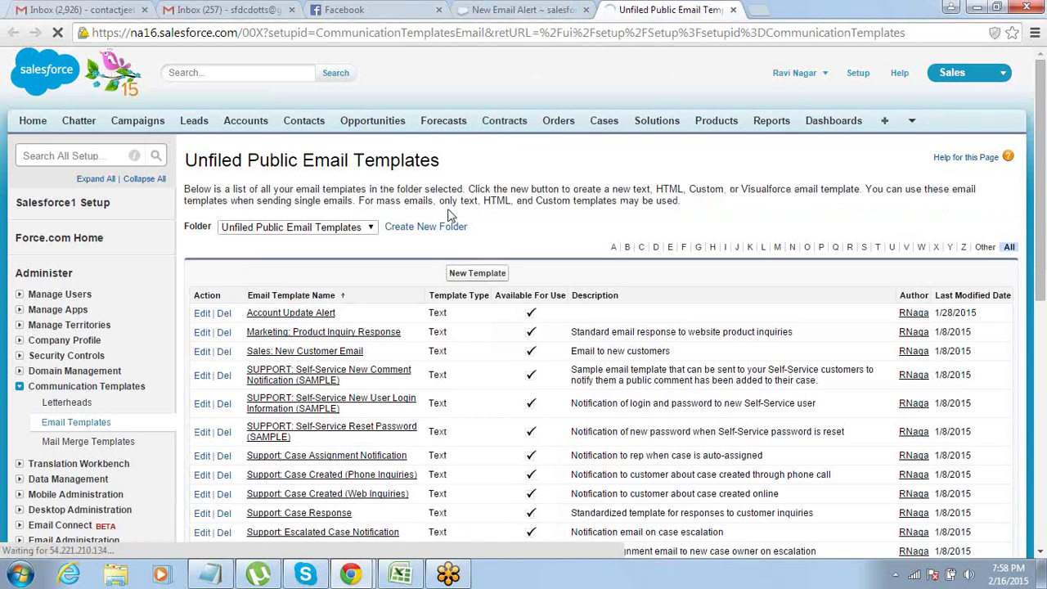
# - Begin a new email template in the templates tab, then go back to the Email1 alert form
pyautogui.click(468, 274)
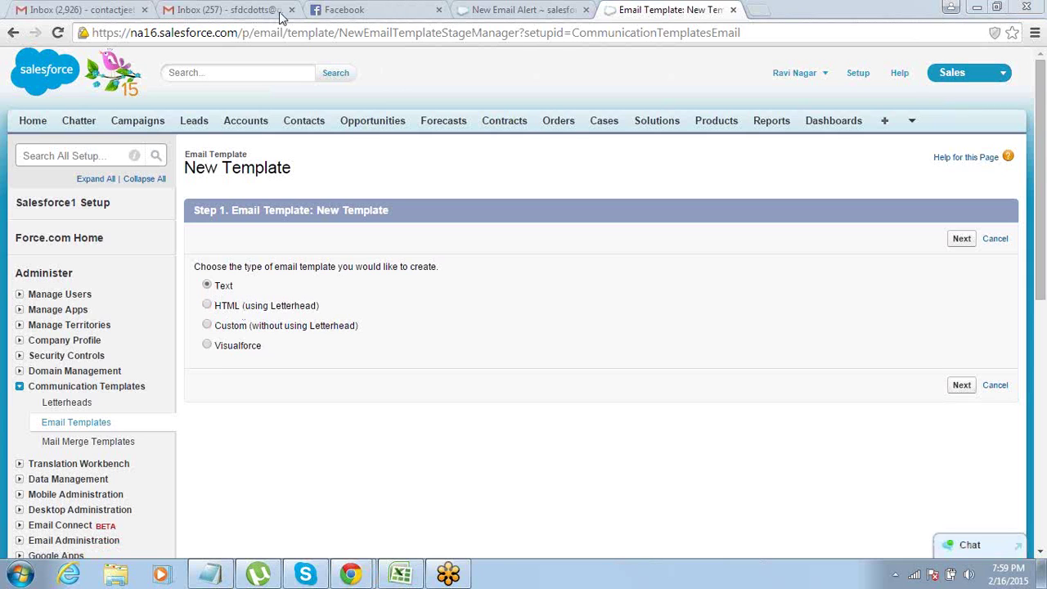
pyautogui.click(489, 10)
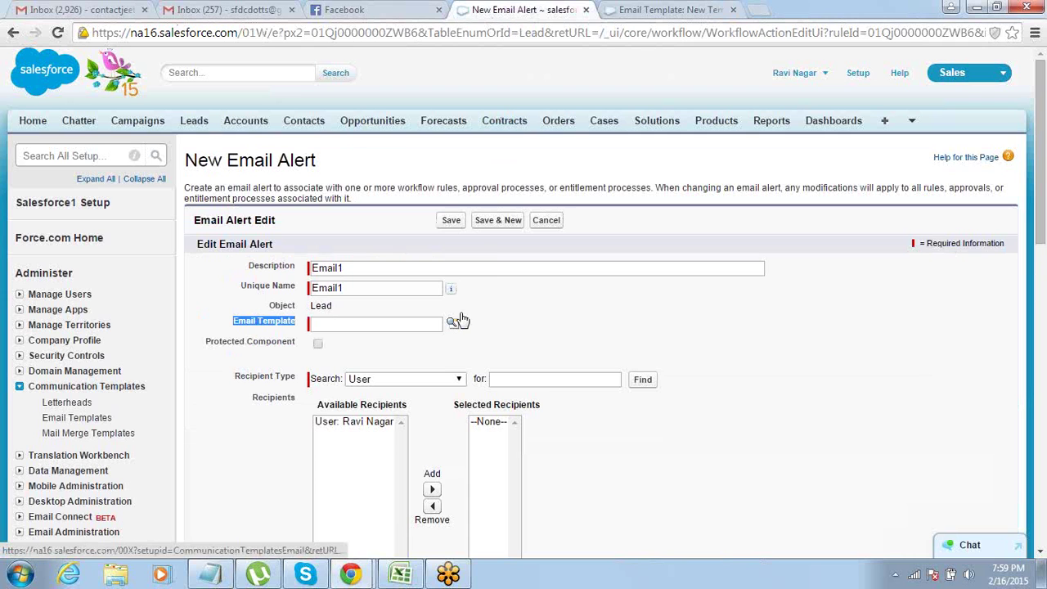
# - Select the Marketing: Product Inquiry Response template for the Email1 alert
pyautogui.click(452, 323)
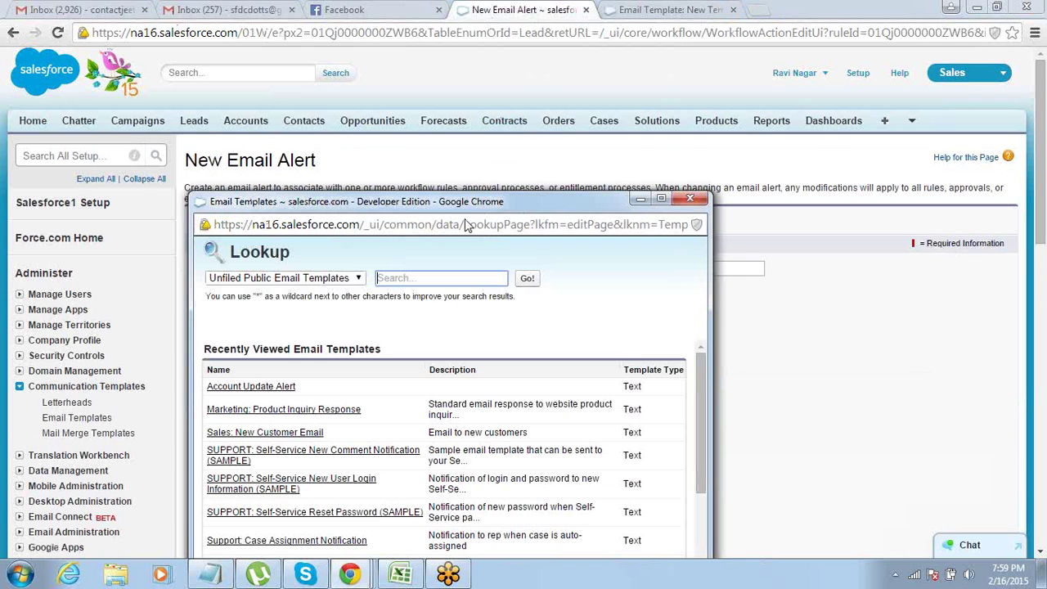
pyautogui.moveTo(469, 205); pyautogui.dragTo(514, 96)
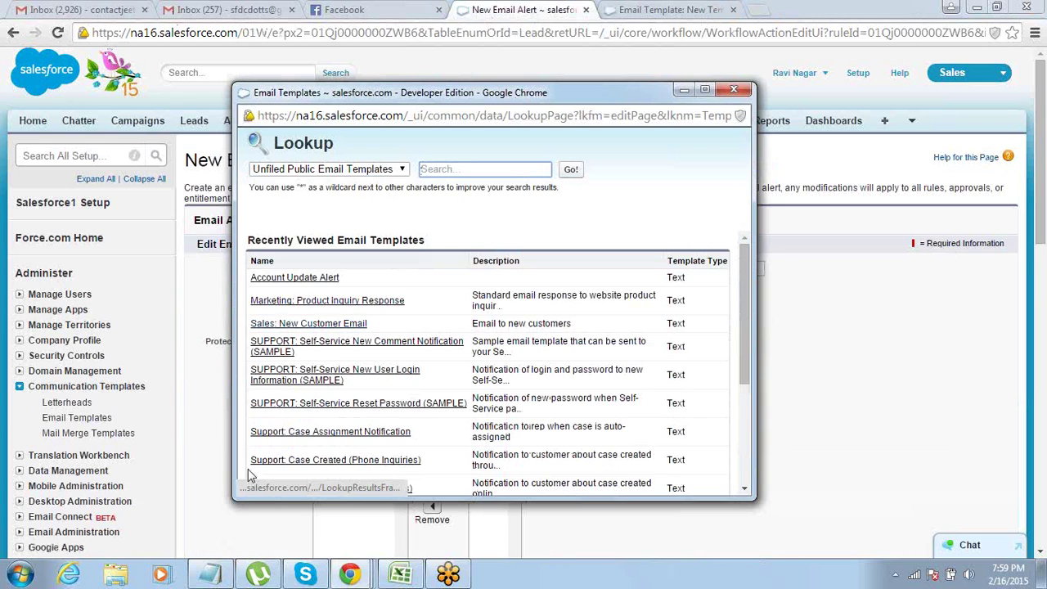
pyautogui.click(316, 301)
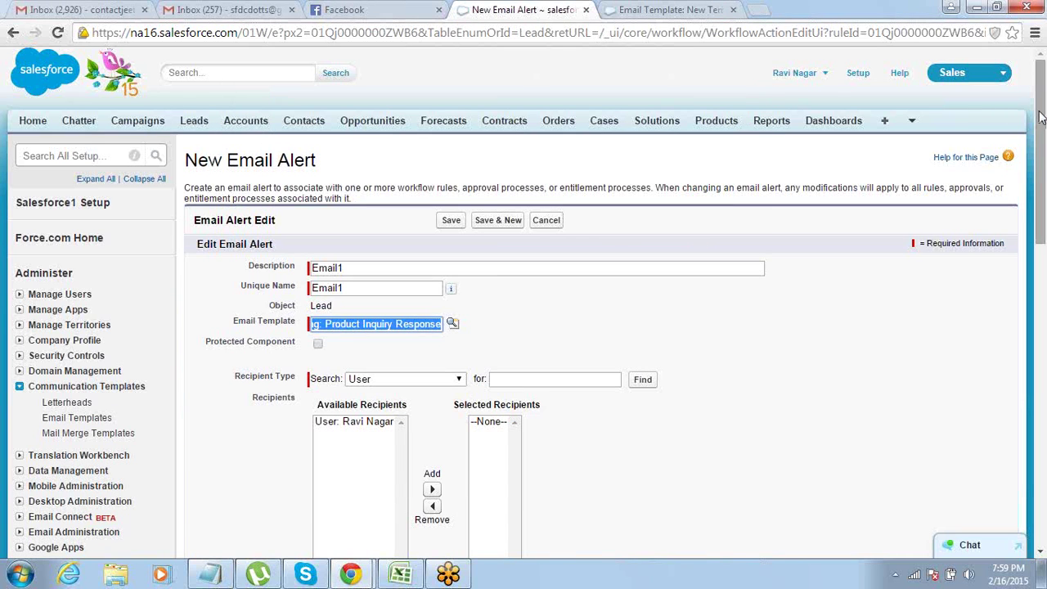
# - Set Recipient Type to Email Field and add Email Field: Email to the selected recipients
pyautogui.moveTo(1041, 121); pyautogui.dragTo(1041, 191)
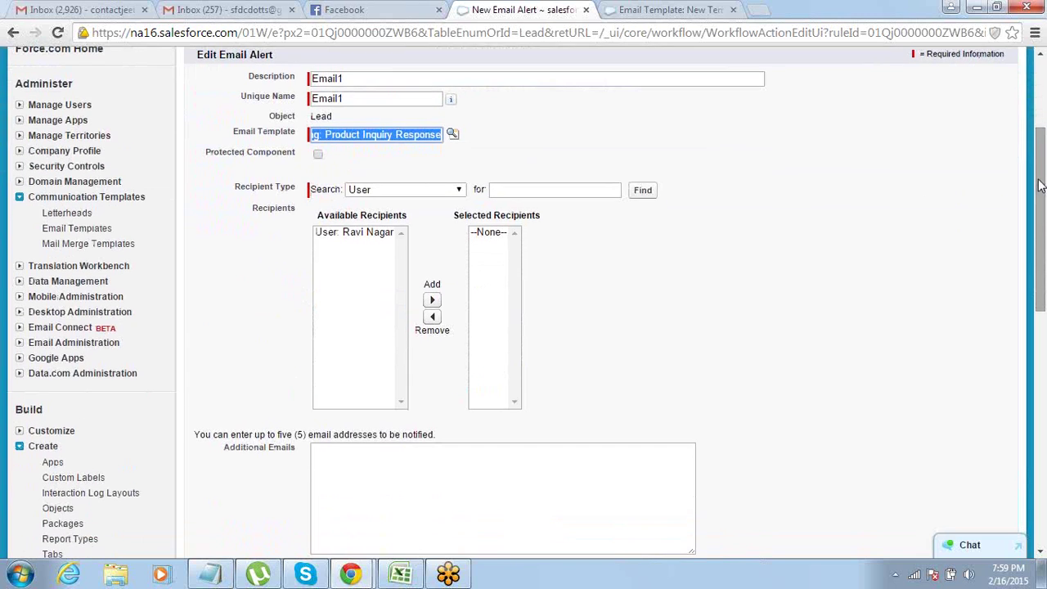
pyautogui.click(459, 191)
pyautogui.click(458, 191)
pyautogui.click(458, 191)
pyautogui.click(459, 195)
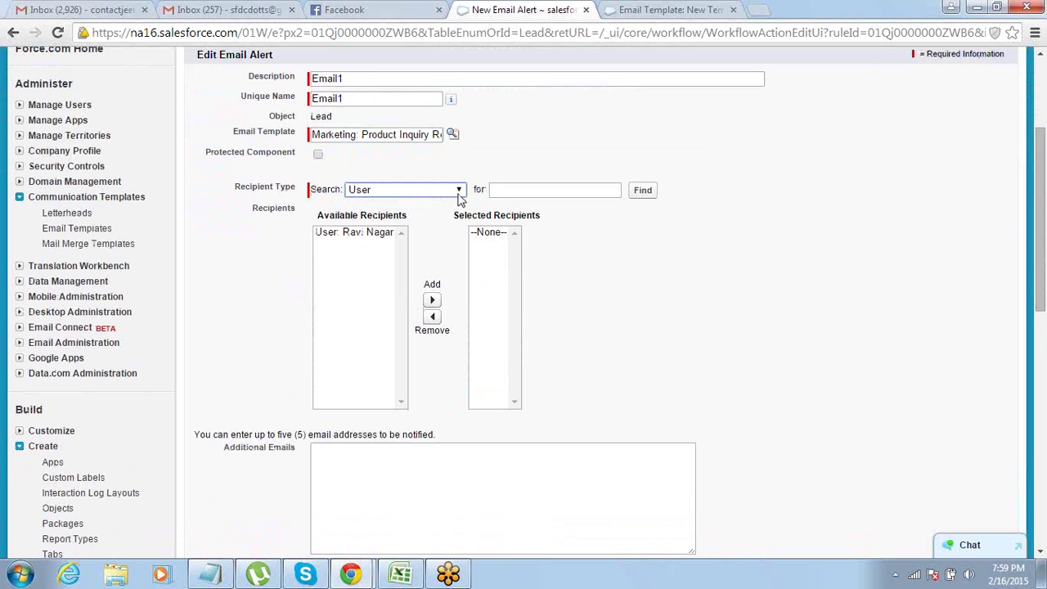
pyautogui.moveTo(236, 187); pyautogui.dragTo(296, 189)
pyautogui.click(391, 195)
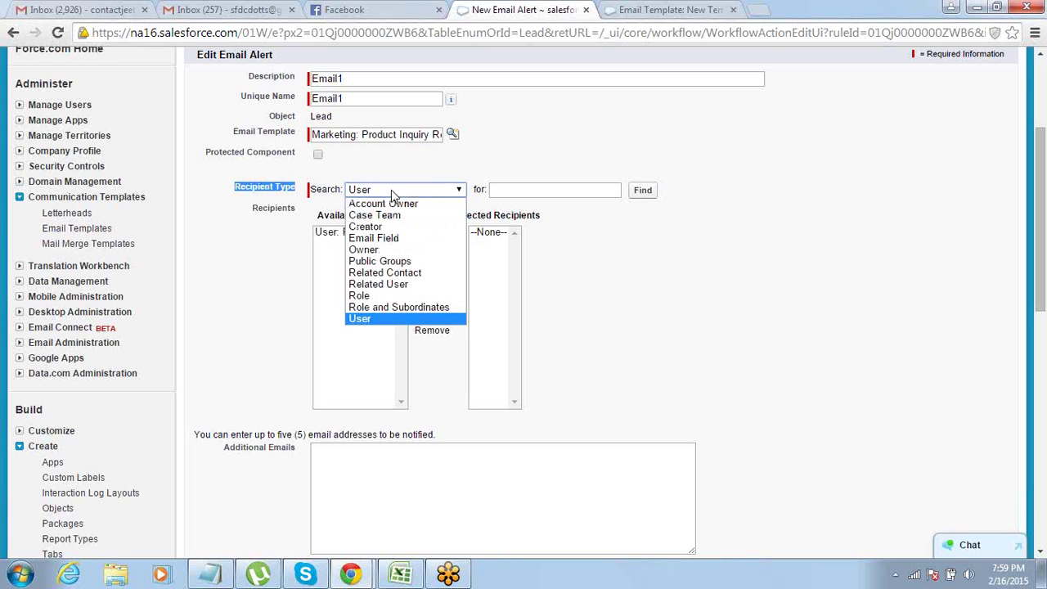
pyautogui.click(388, 238)
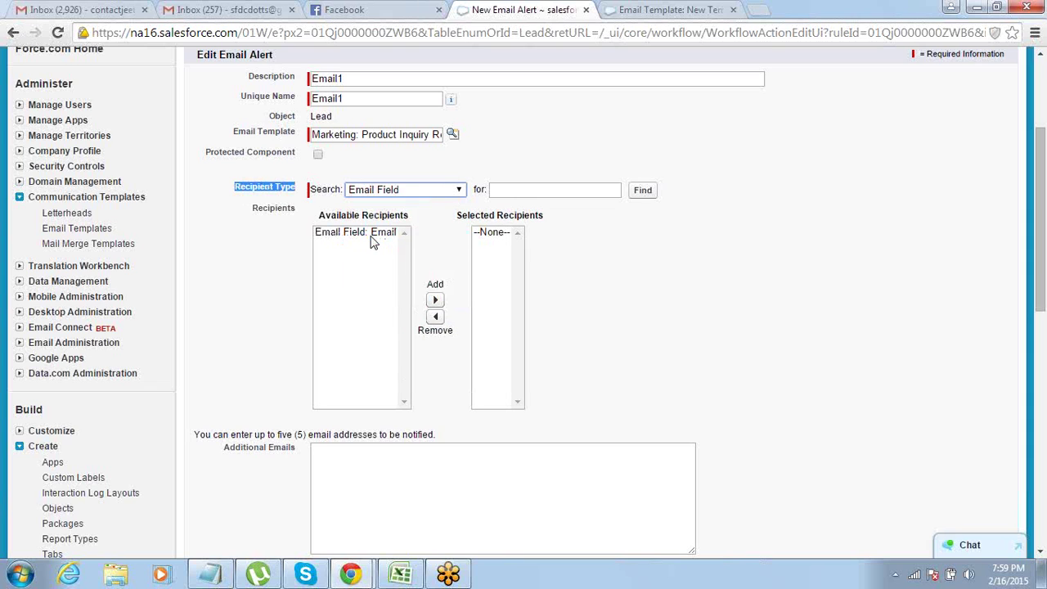
pyautogui.click(373, 238)
pyautogui.click(435, 299)
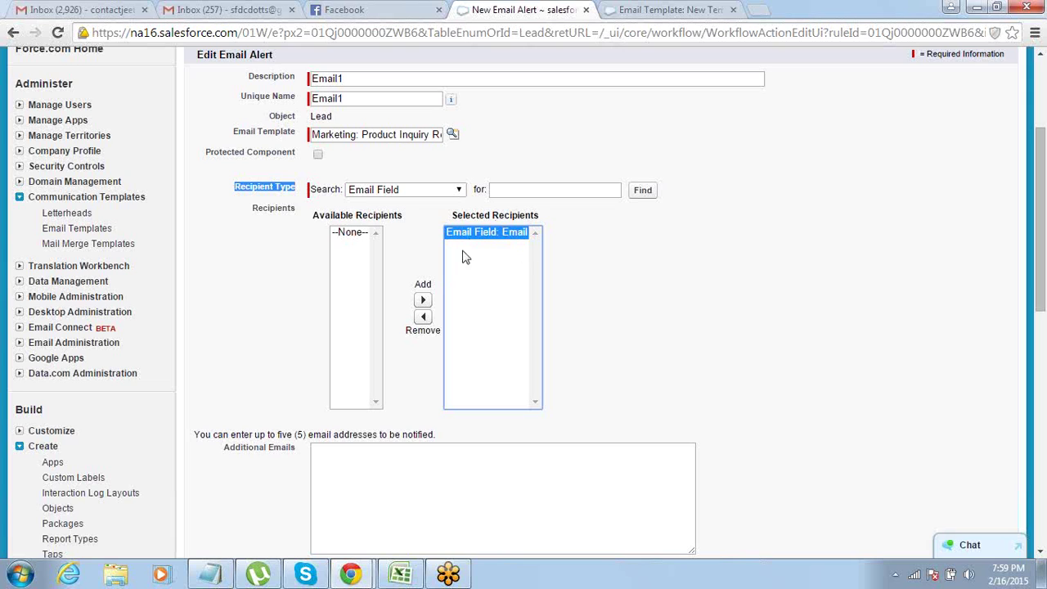
# - Enter one extra recipient e-mail address in Additional Emails and save the Email1 alert
pyautogui.click(607, 256)
pyautogui.click(376, 467)
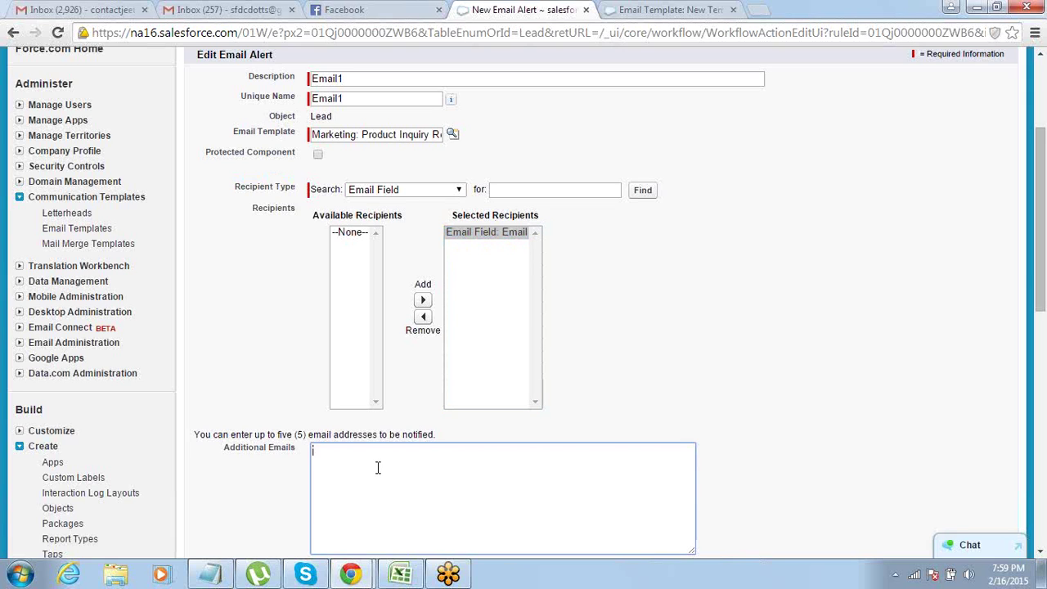
pyautogui.moveTo(221, 452); pyautogui.dragTo(297, 458)
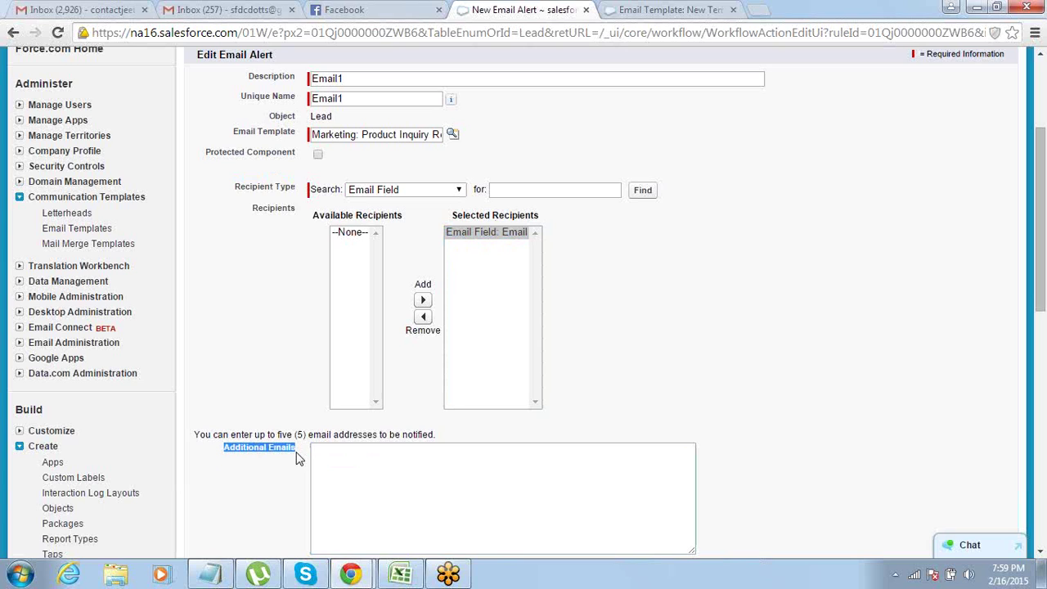
pyautogui.click(341, 450)
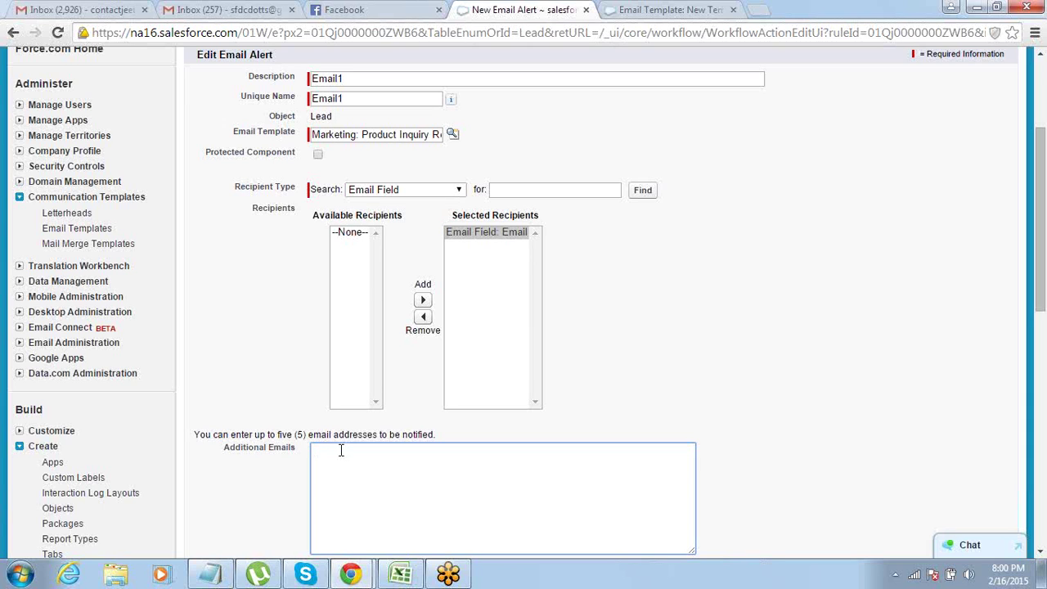
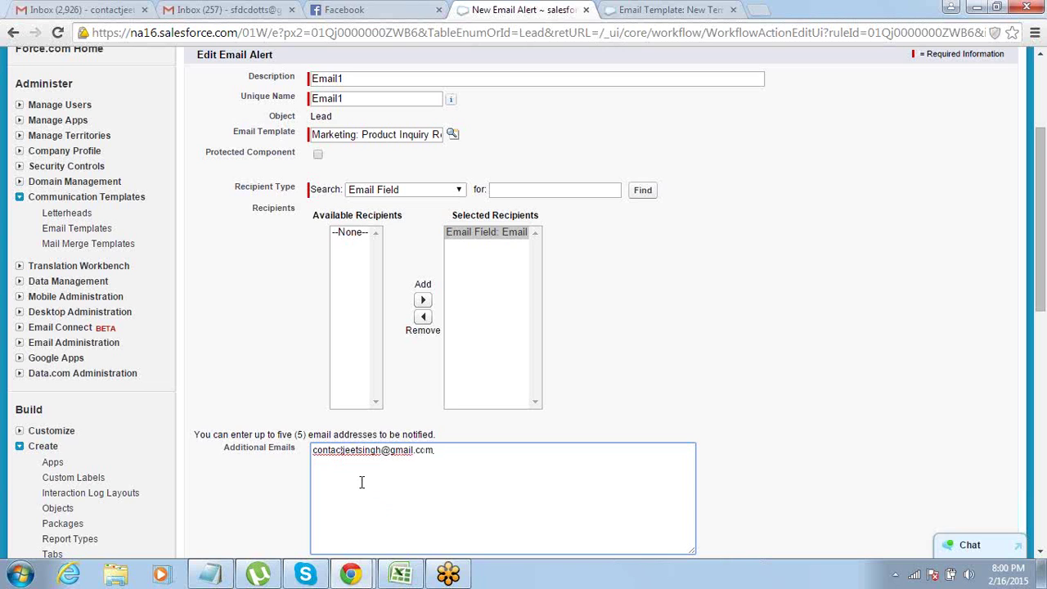
pyautogui.moveTo(1041, 309); pyautogui.dragTo(1041, 416)
pyautogui.click(450, 325)
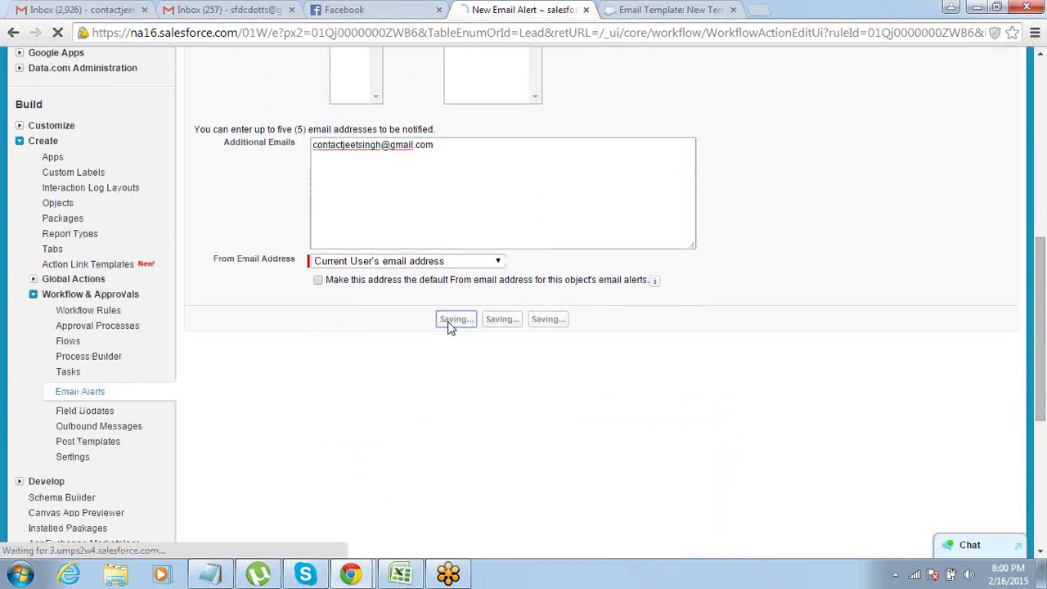
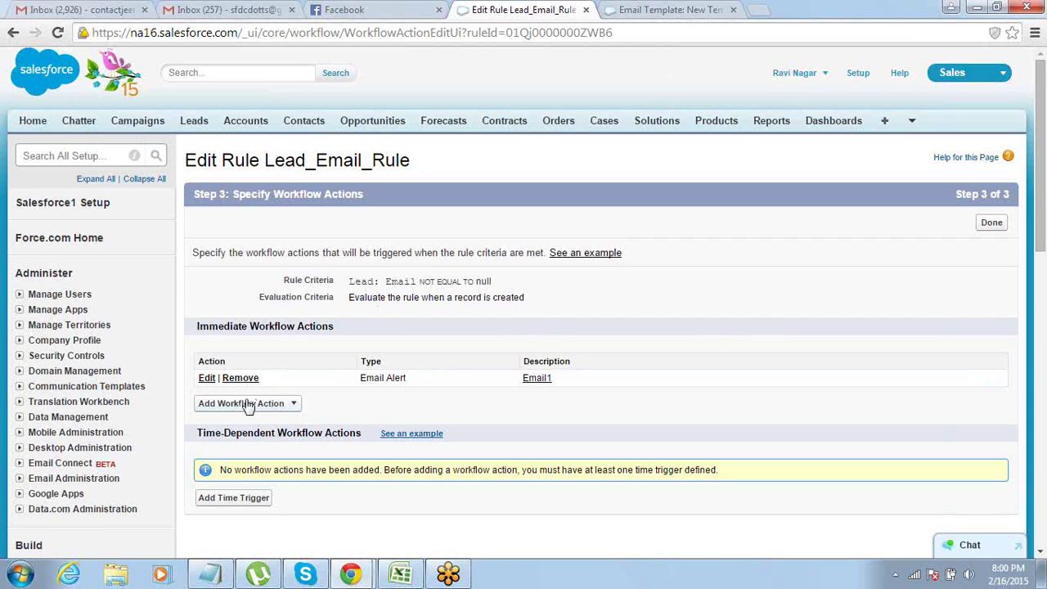
# - Finish editing Lead_Email_Rule's actions, keeping the Email1 alert as its immediate action
pyautogui.click(990, 223)
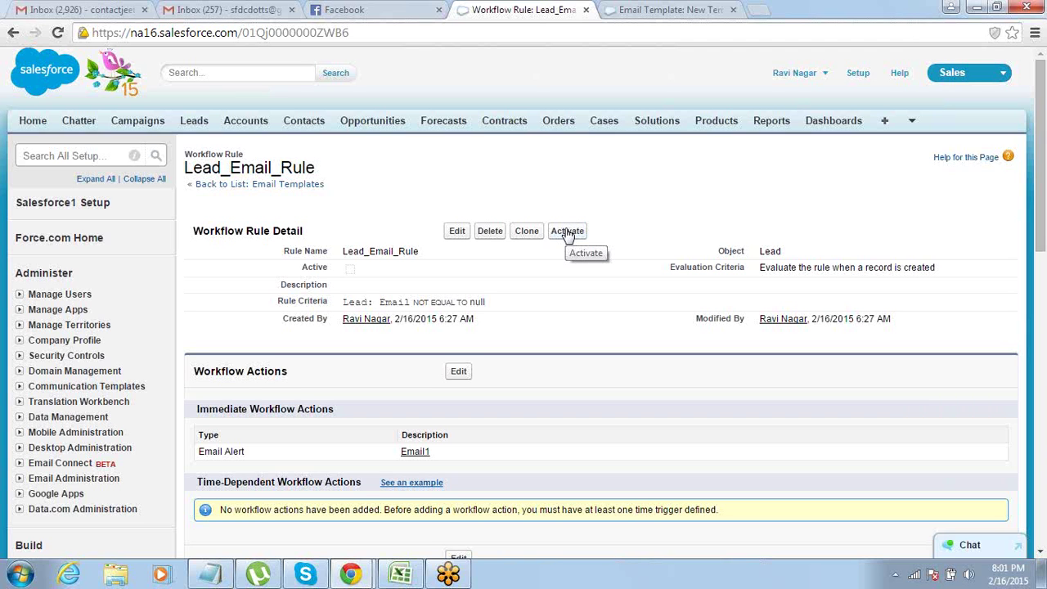
pyautogui.scroll(-4, 1043, 258)
pyautogui.moveTo(1043, 258); pyautogui.dragTo(1044, 211)
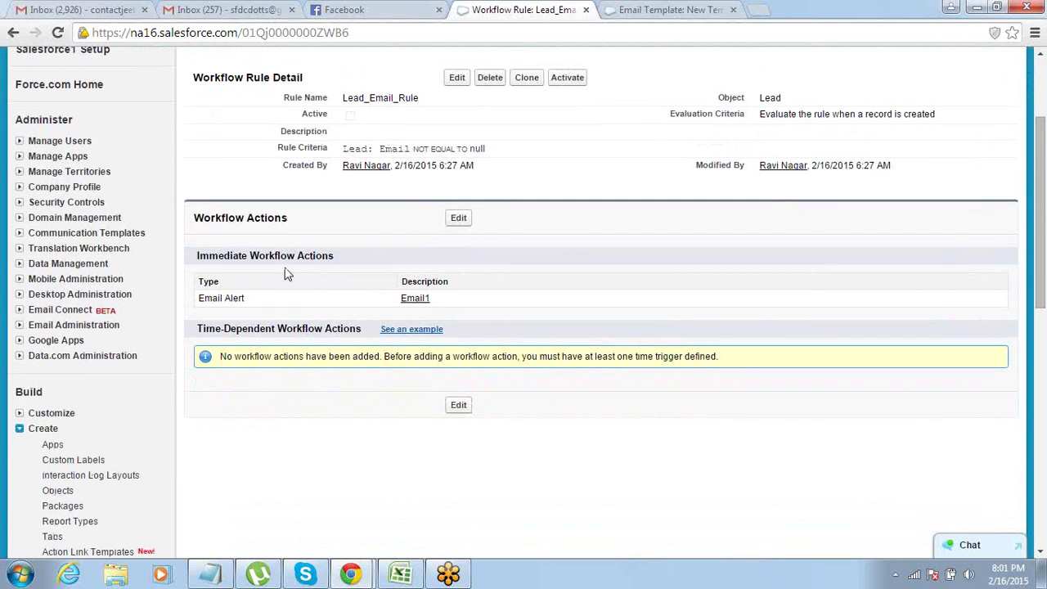
pyautogui.moveTo(195, 222); pyautogui.dragTo(290, 225)
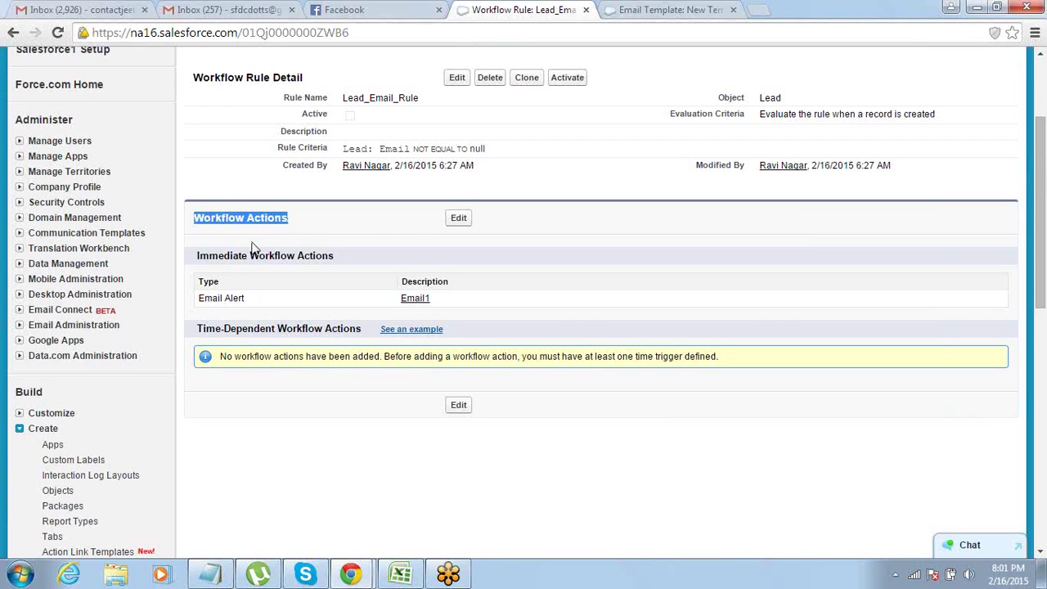
pyautogui.moveTo(197, 254); pyautogui.dragTo(318, 256)
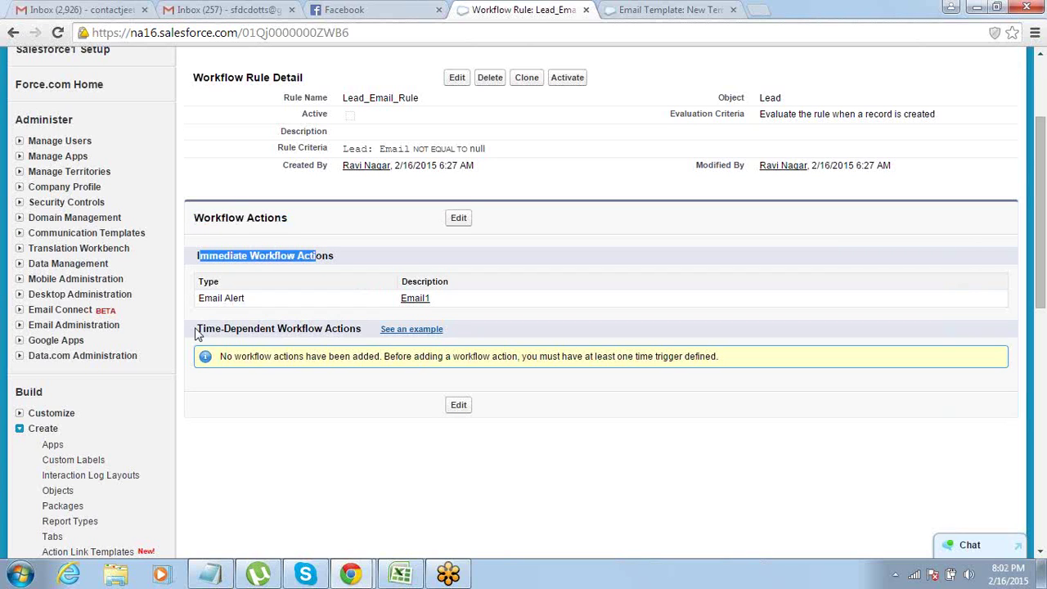
pyautogui.moveTo(197, 329); pyautogui.dragTo(350, 327)
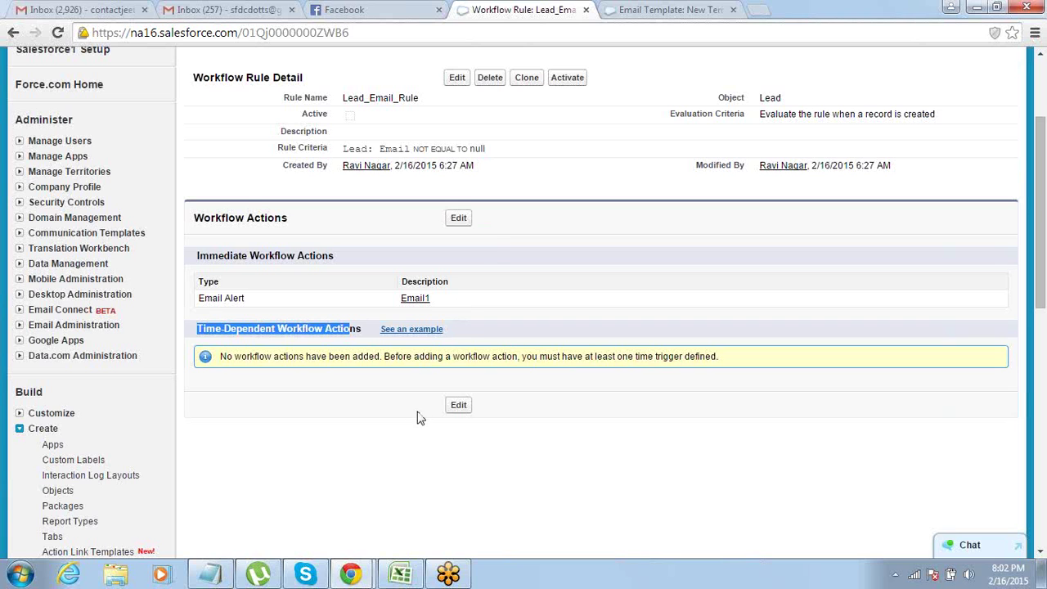
# - Reopen Lead_Email_Rule's workflow actions and start a new time trigger for Lead records
pyautogui.click(459, 219)
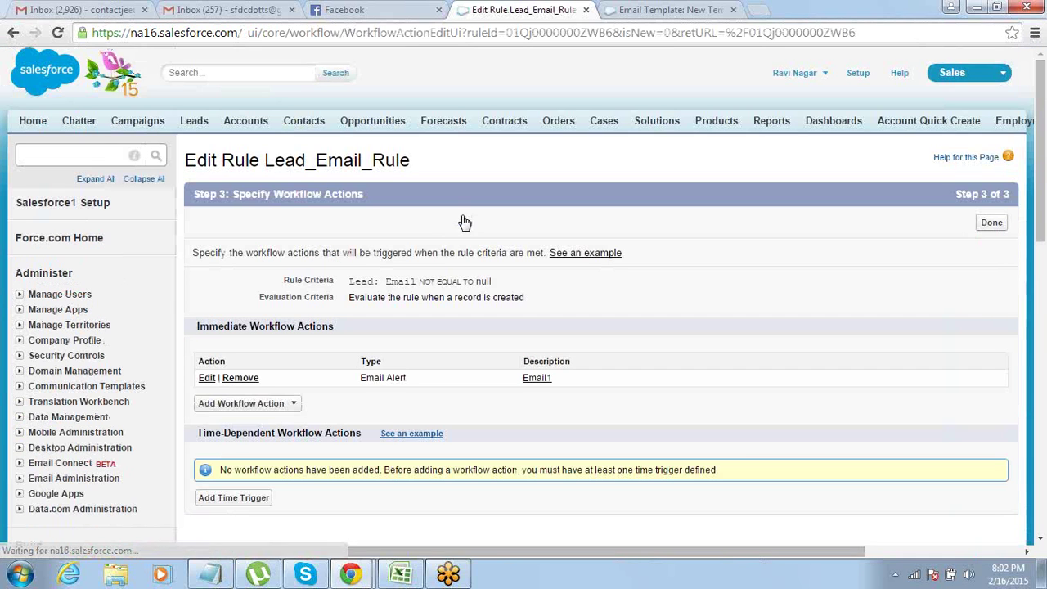
pyautogui.scroll(-2, 1035, 246)
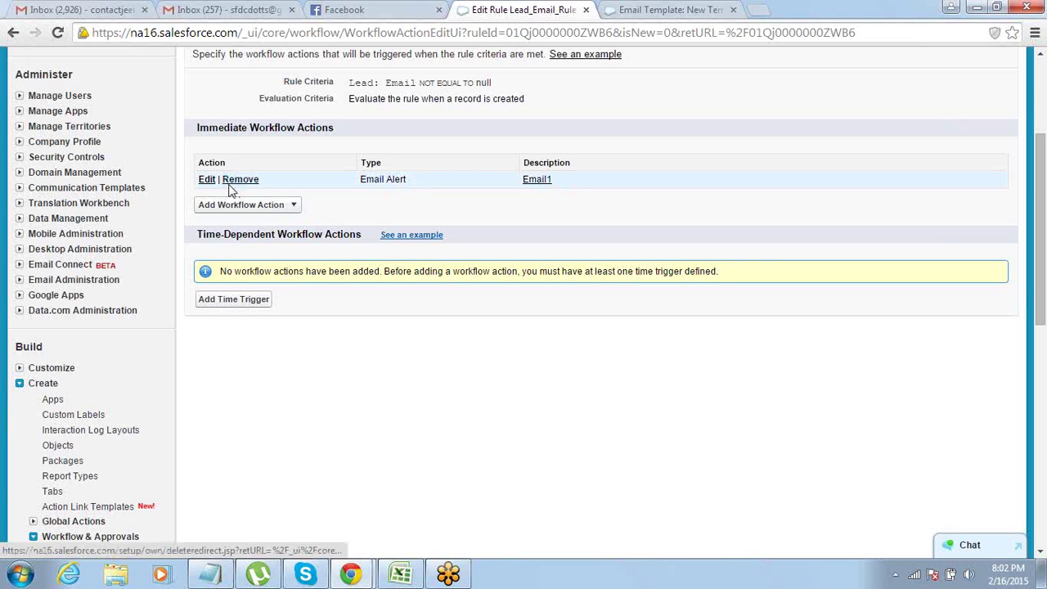
pyautogui.click(229, 300)
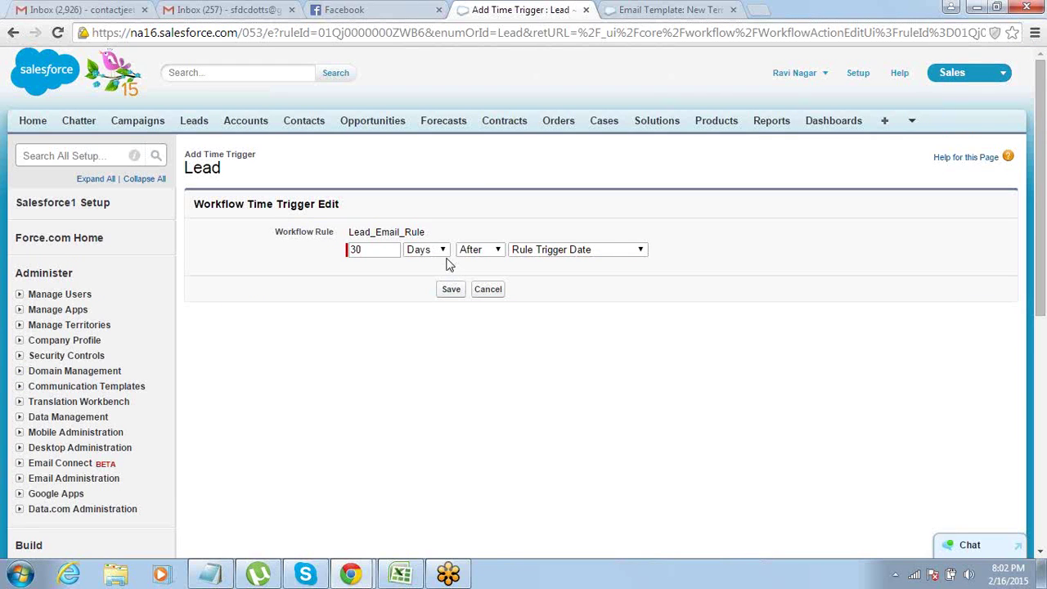
# - Change the default 30 Days After trigger to 1 Hours Before the Rule Trigger Date
pyautogui.moveTo(381, 250); pyautogui.dragTo(304, 256)
pyautogui.write('1')
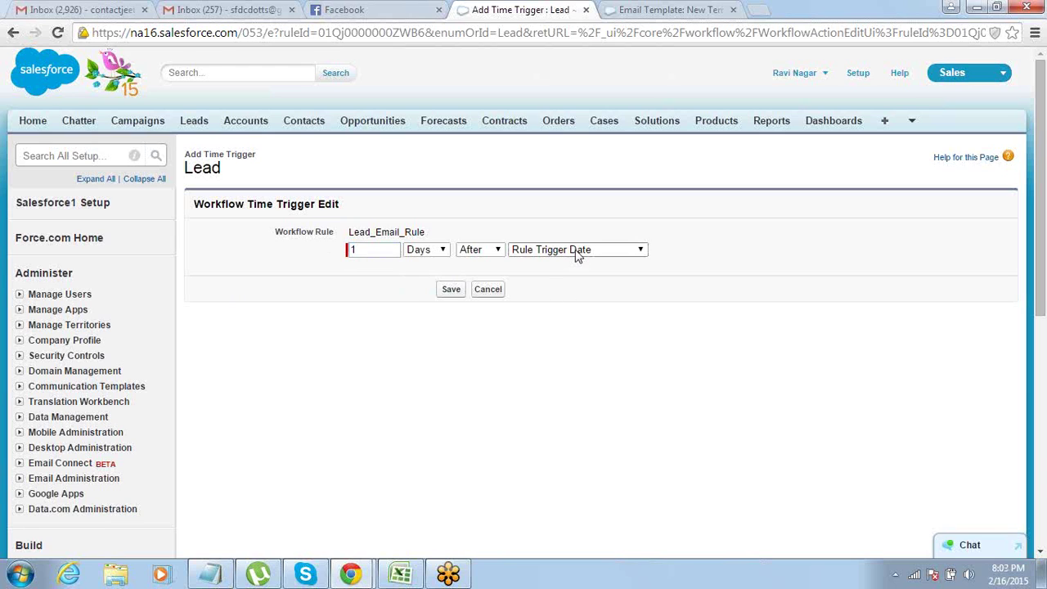
pyautogui.click(366, 248)
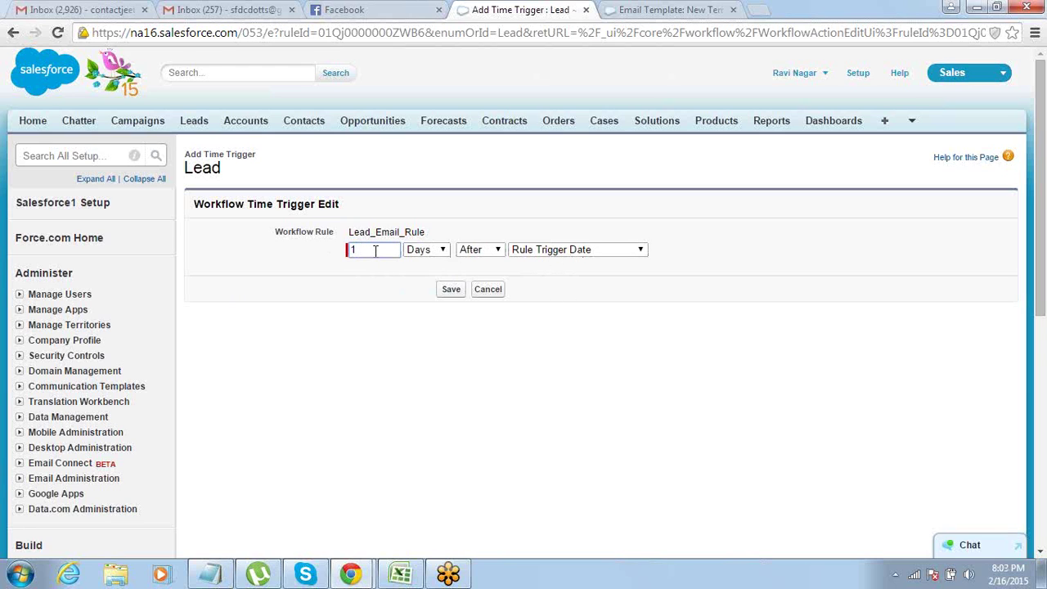
pyautogui.press('BackSpace')
pyautogui.write('8')
pyautogui.click(442, 250)
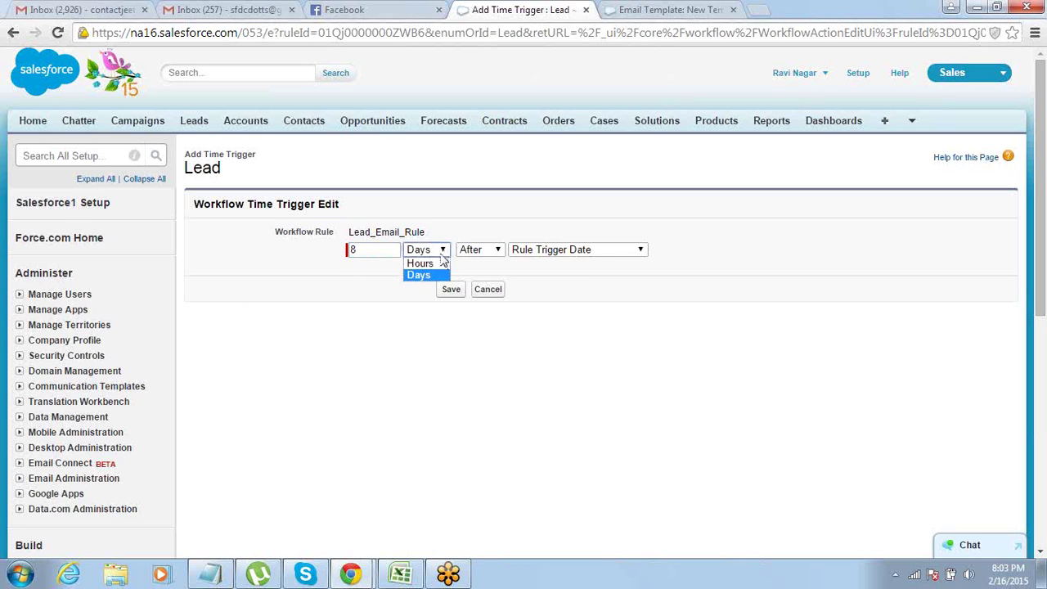
pyautogui.click(421, 262)
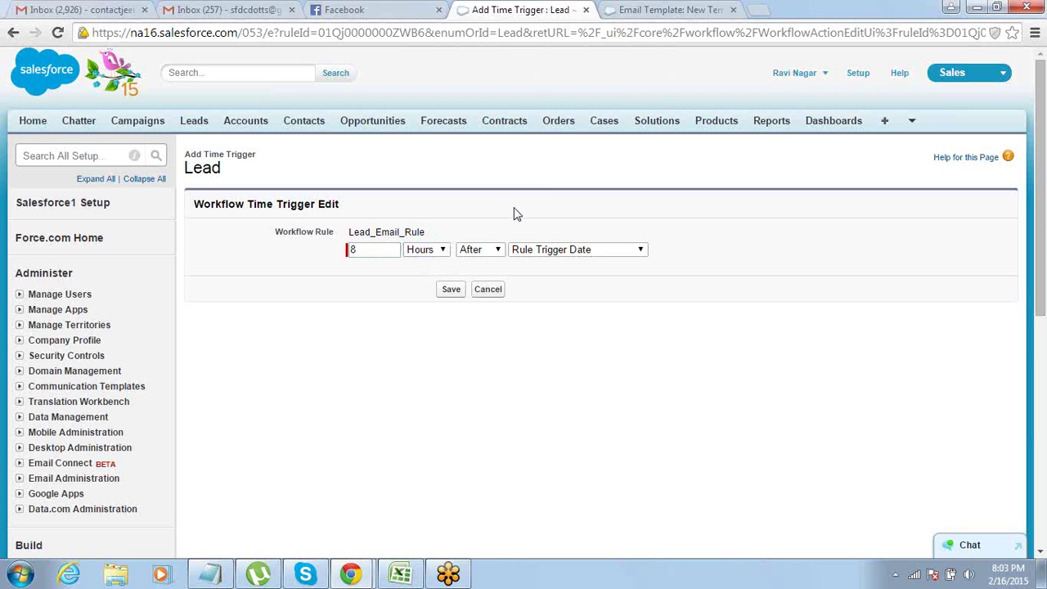
pyautogui.click(481, 252)
pyautogui.click(475, 263)
pyautogui.click(388, 250)
pyautogui.press('BackSpace')
pyautogui.write('1')
pyautogui.click(597, 252)
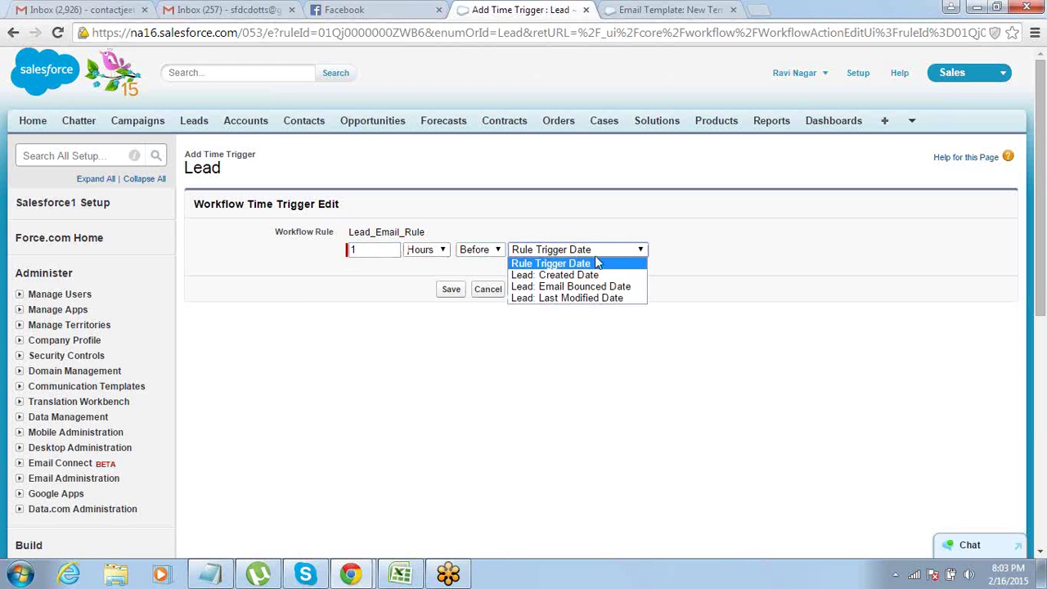
pyautogui.click(666, 184)
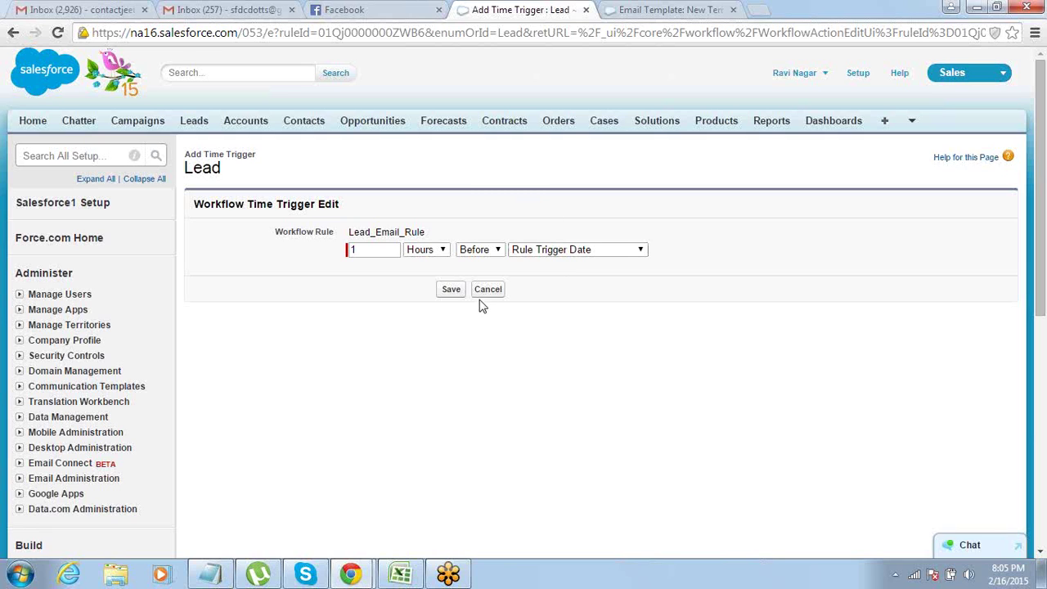
# - Change the time trigger to 1 Hour After Rule Trigger Date and save it
pyautogui.click(487, 252)
pyautogui.click(478, 274)
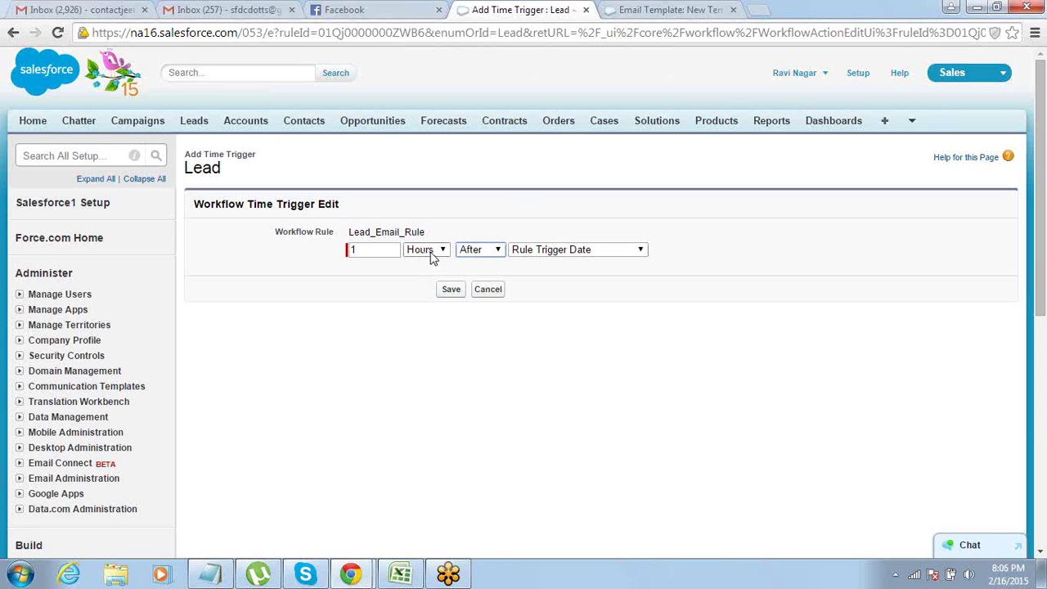
pyautogui.click(450, 293)
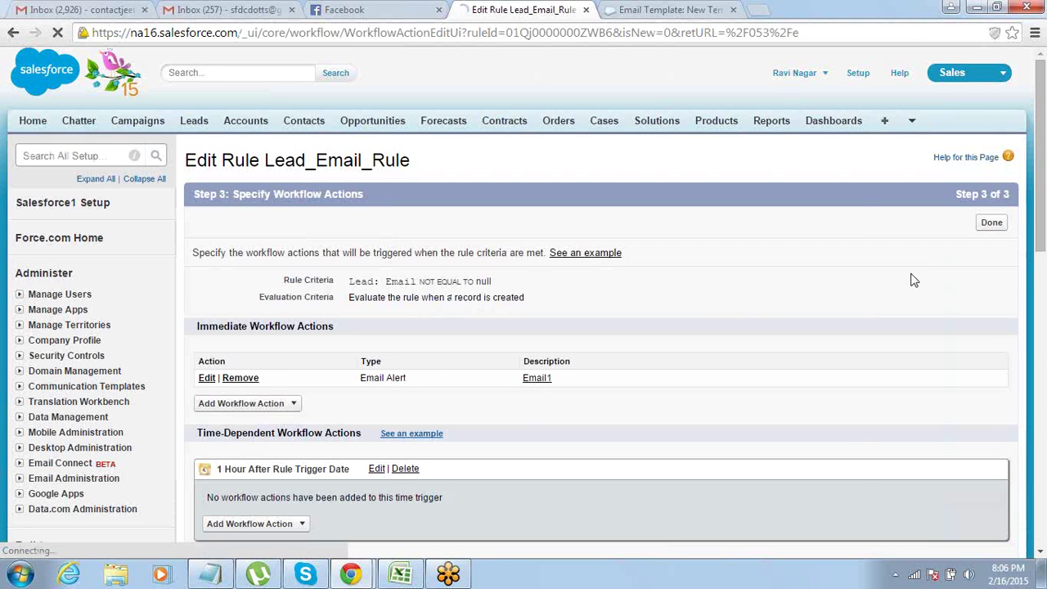
pyautogui.moveTo(1042, 180); pyautogui.dragTo(1044, 278)
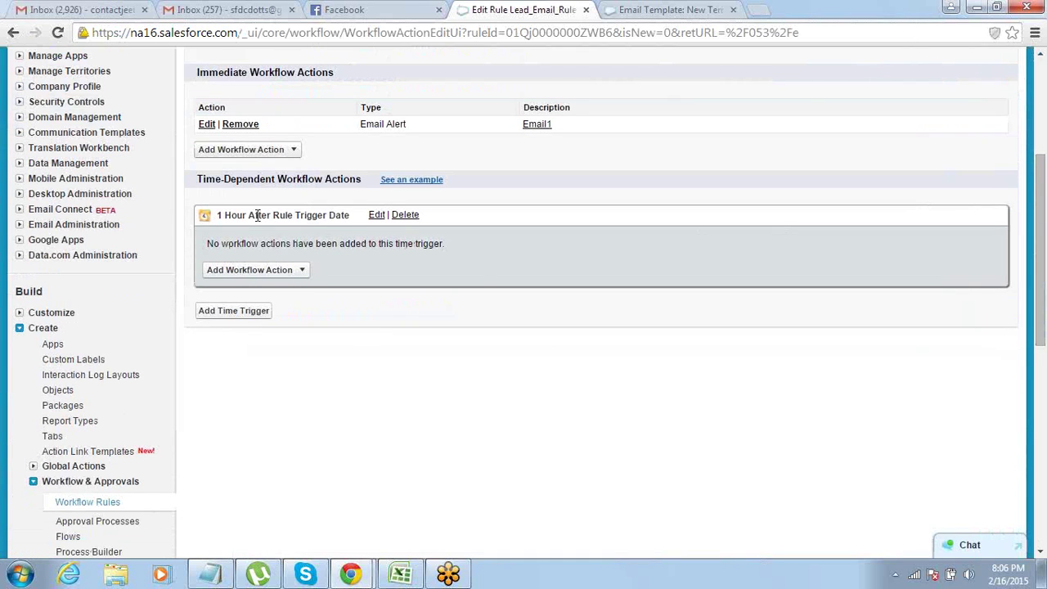
pyautogui.moveTo(219, 215); pyautogui.dragTo(344, 217)
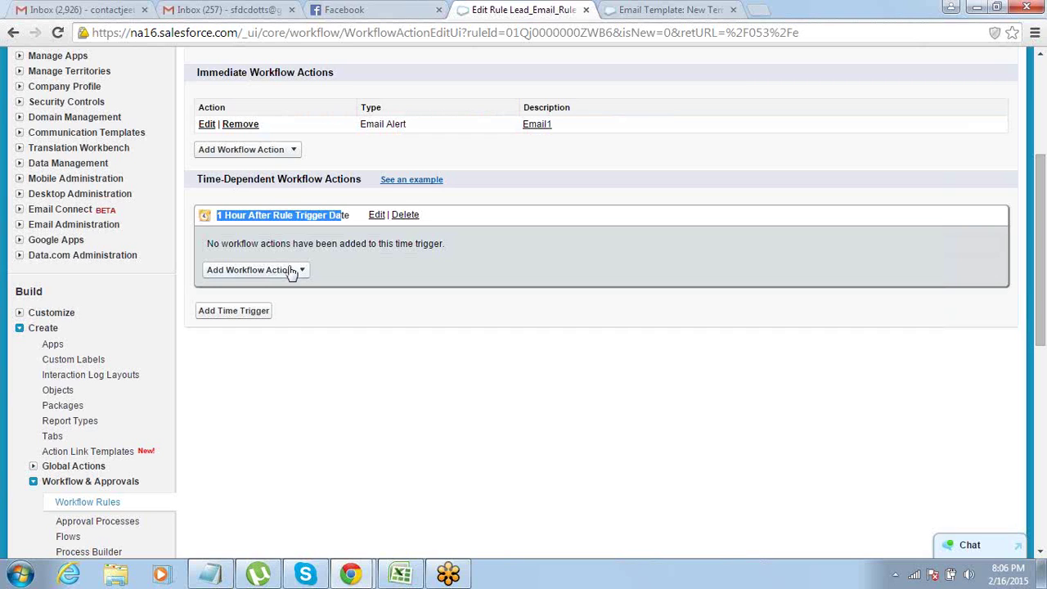
# - Leave the time trigger without actions and finish editing the rule's workflow actions
pyautogui.click(292, 270)
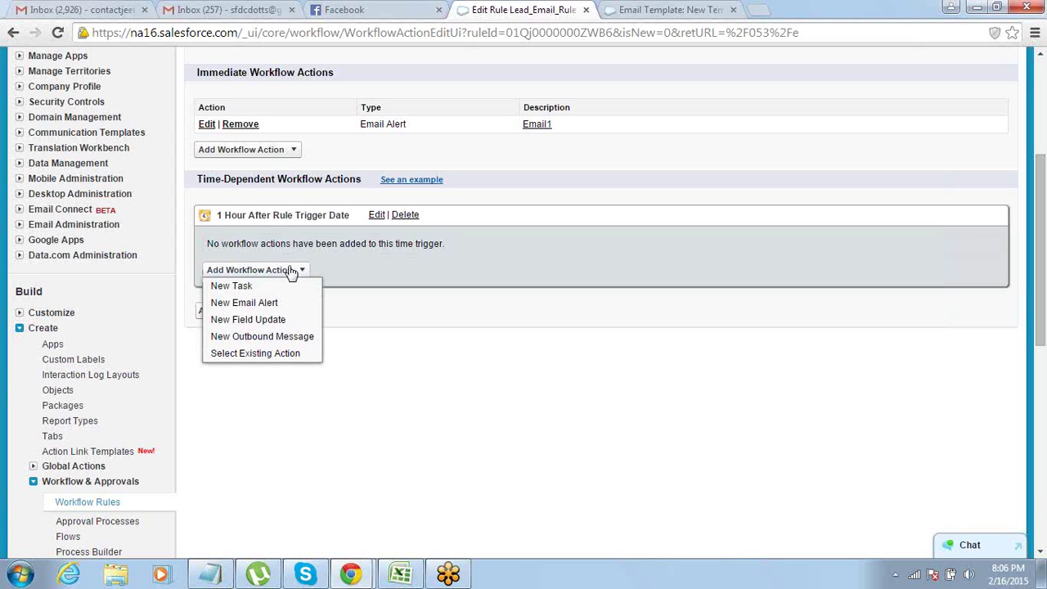
pyautogui.click(397, 346)
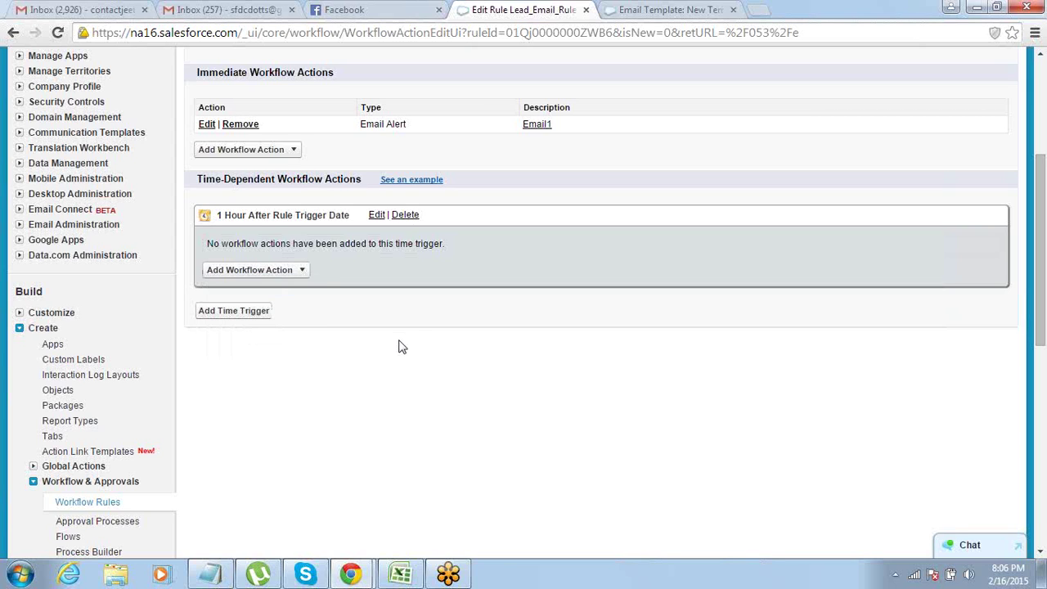
pyautogui.moveTo(1042, 242); pyautogui.dragTo(1044, 146)
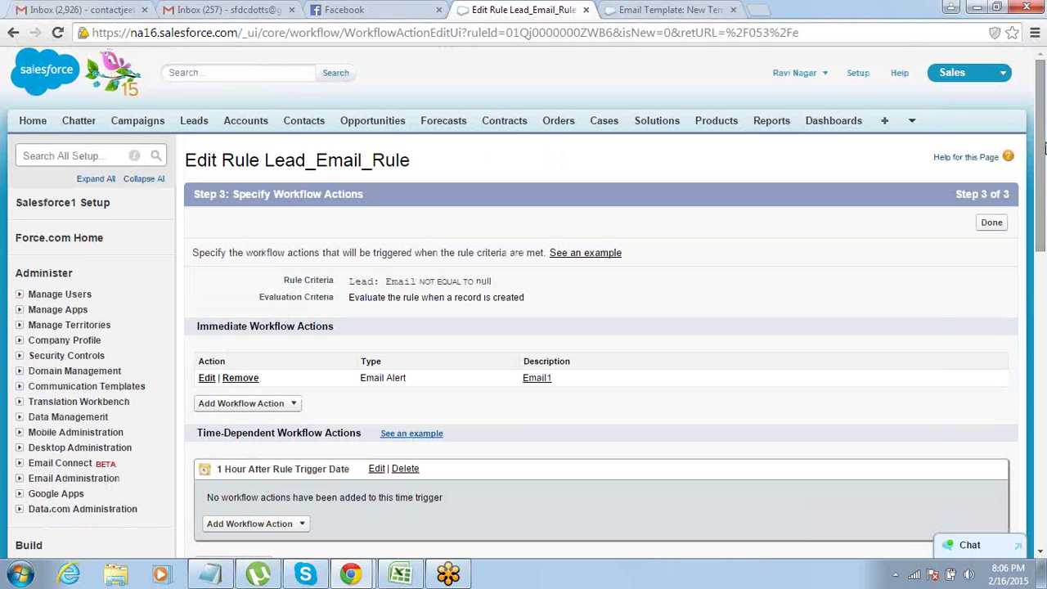
pyautogui.click(994, 226)
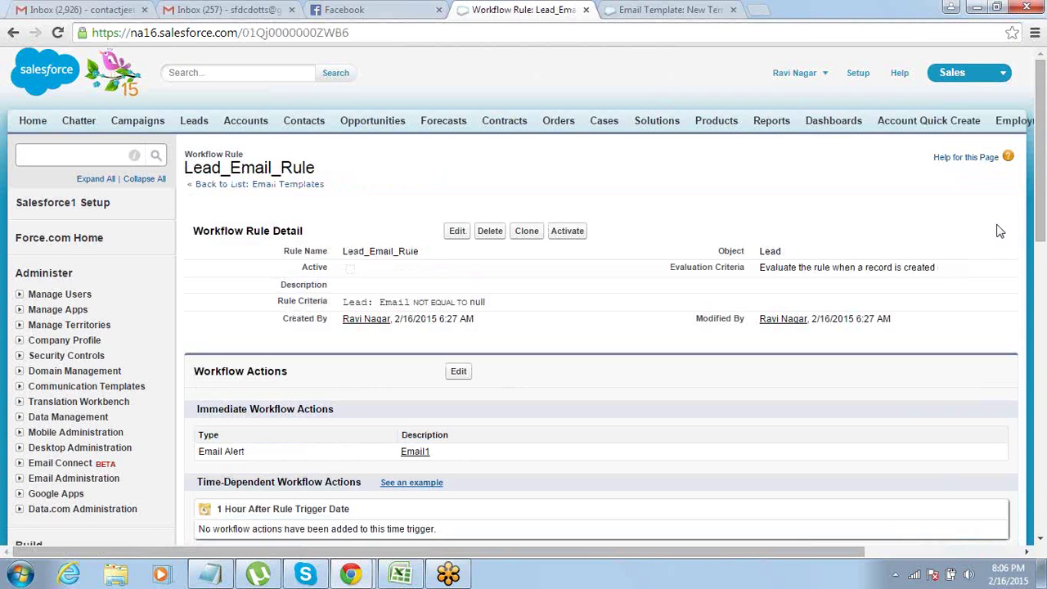
# - Activate Lead_Email_Rule and go to the Leads home page
pyautogui.click(573, 233)
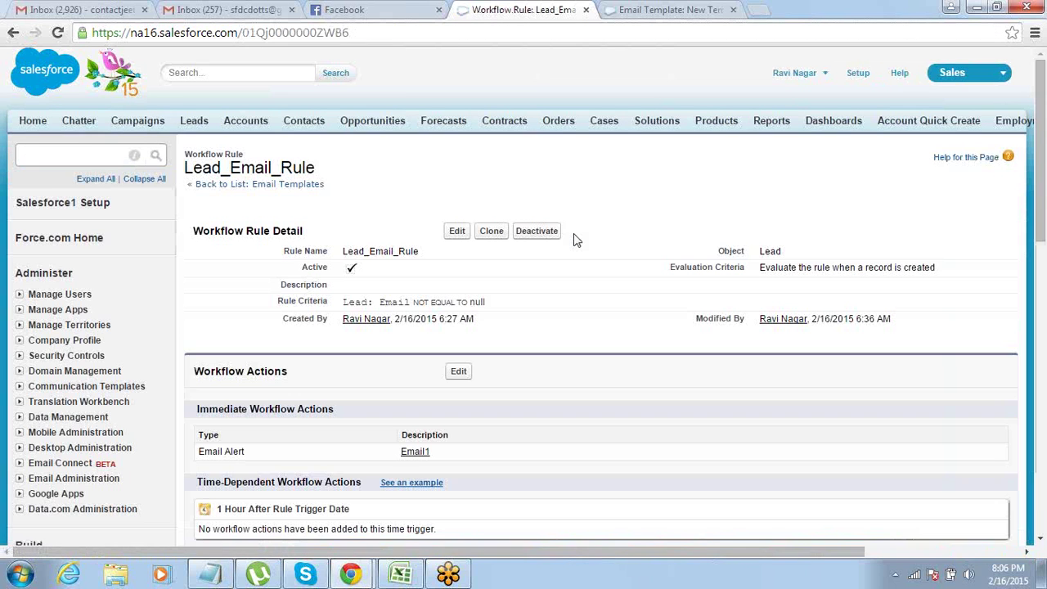
pyautogui.click(194, 123)
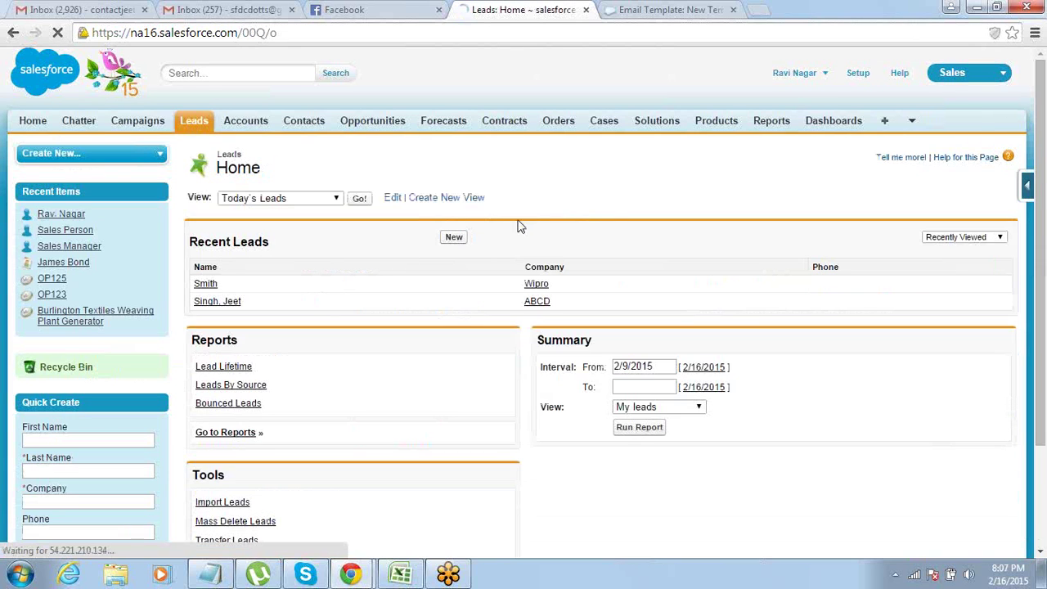
# - Start a new lead with salutation Mr. and the contact's first and last name
pyautogui.click(454, 237)
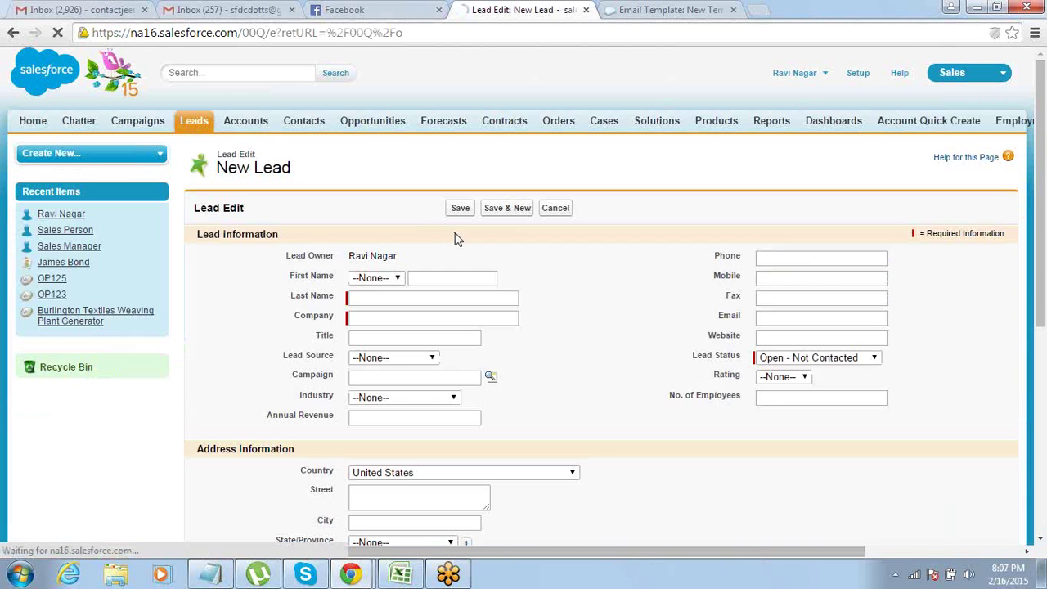
pyautogui.click(397, 278)
pyautogui.click(391, 304)
pyautogui.click(445, 278)
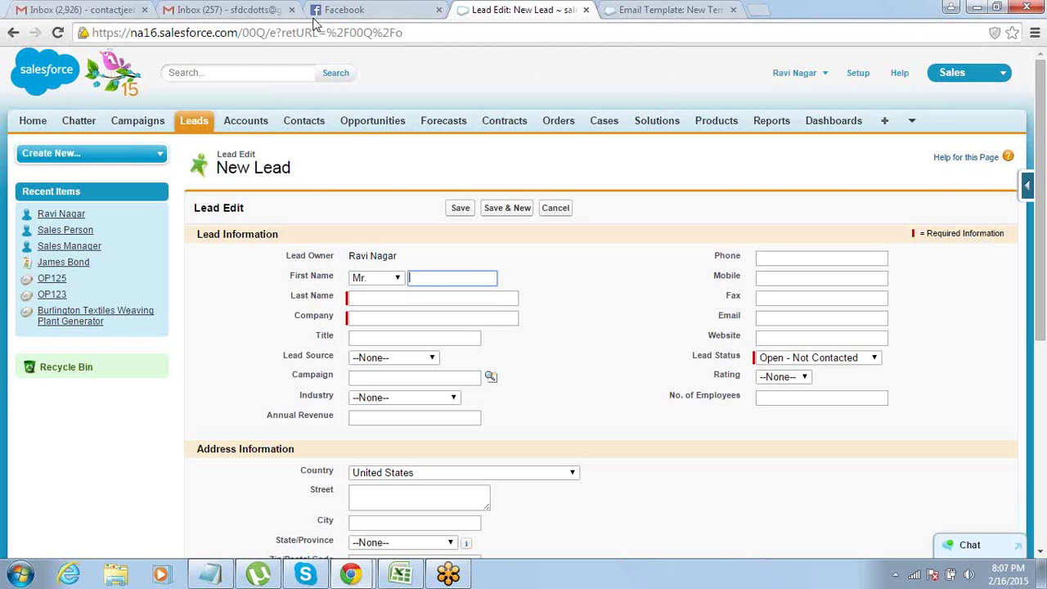
pyautogui.click(356, 298)
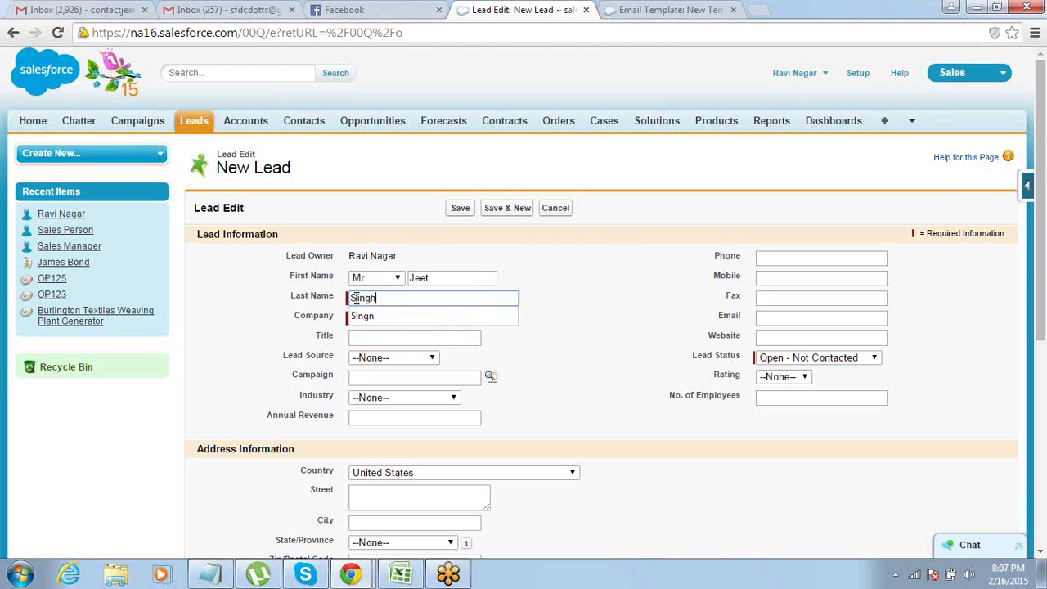
pyautogui.press('Tab')
# - Fill in the contact's e-mail address and try saving the lead
pyautogui.click(802, 320)
pyautogui.write('conta')
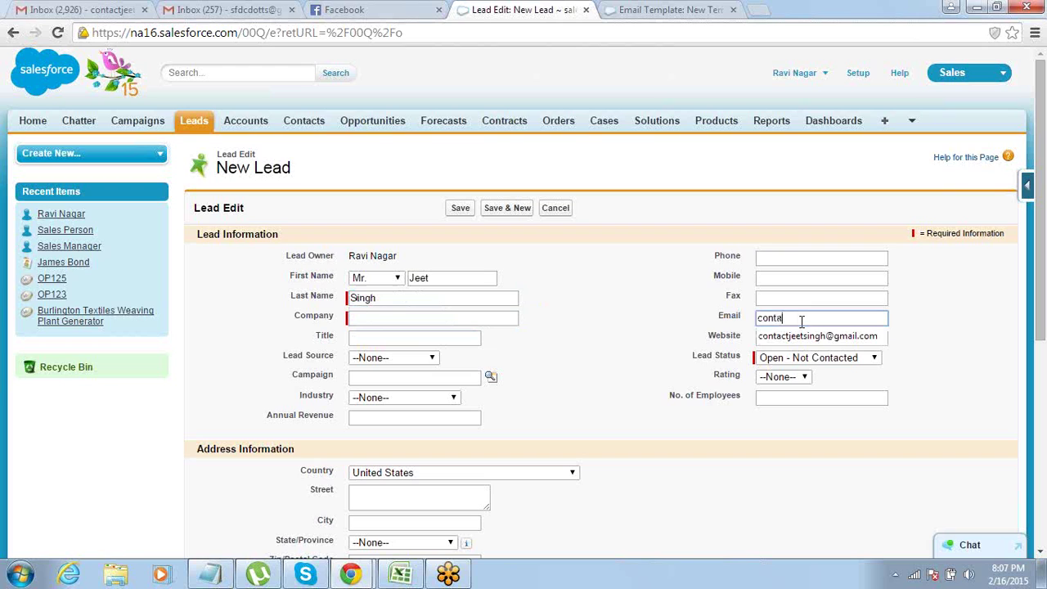
pyautogui.press('Down')
pyautogui.click(801, 321)
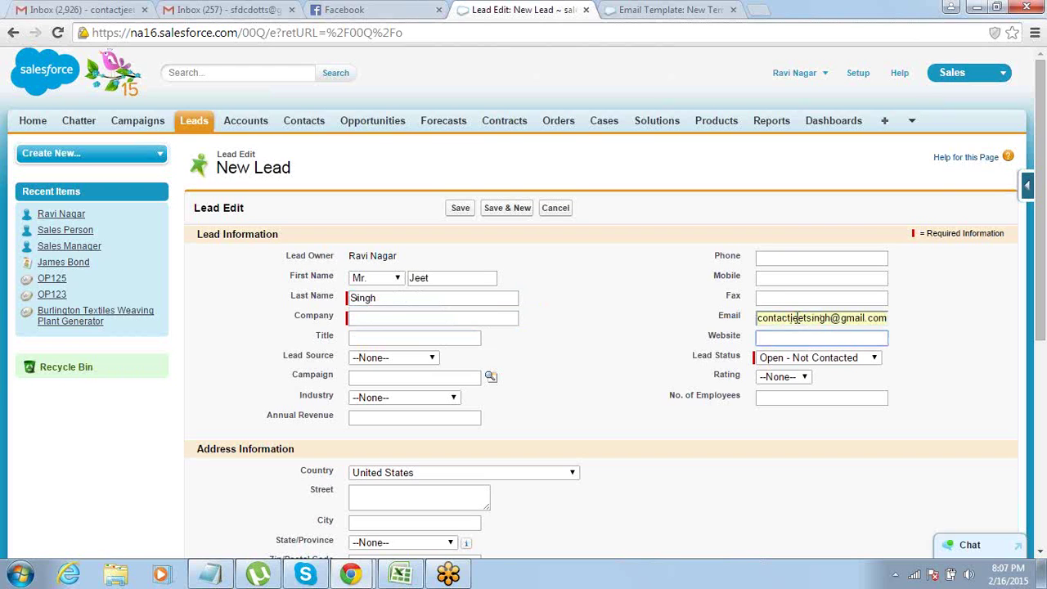
pyautogui.doubleClick(800, 320)
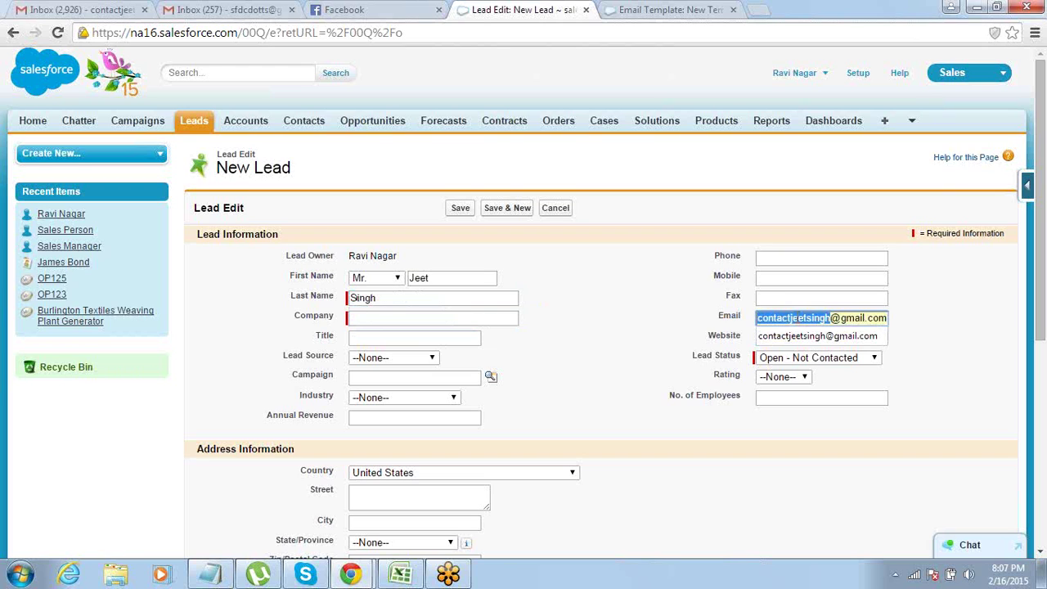
pyautogui.doubleClick(723, 318)
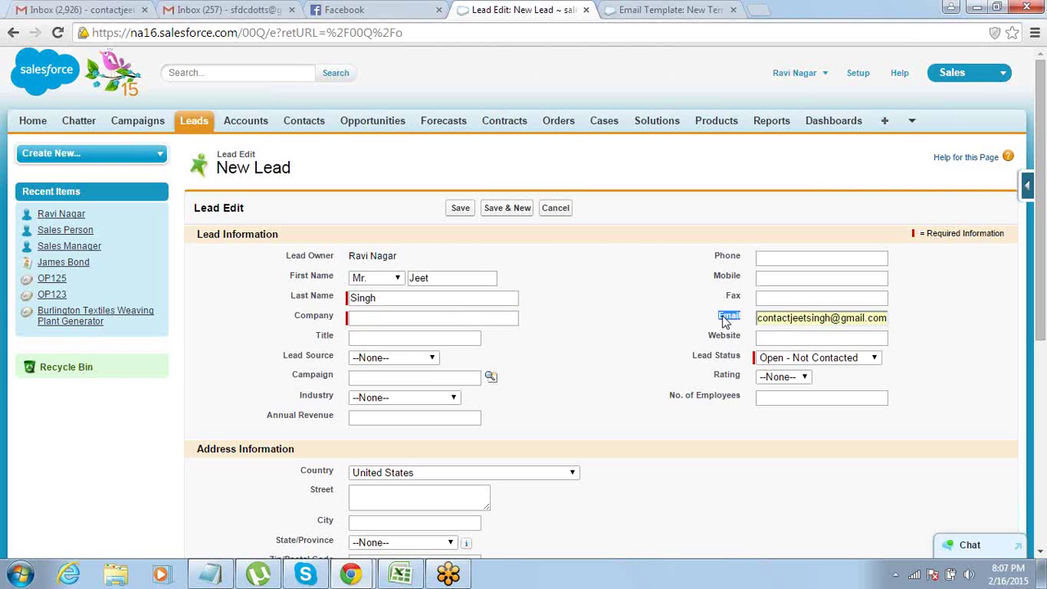
pyautogui.click(461, 211)
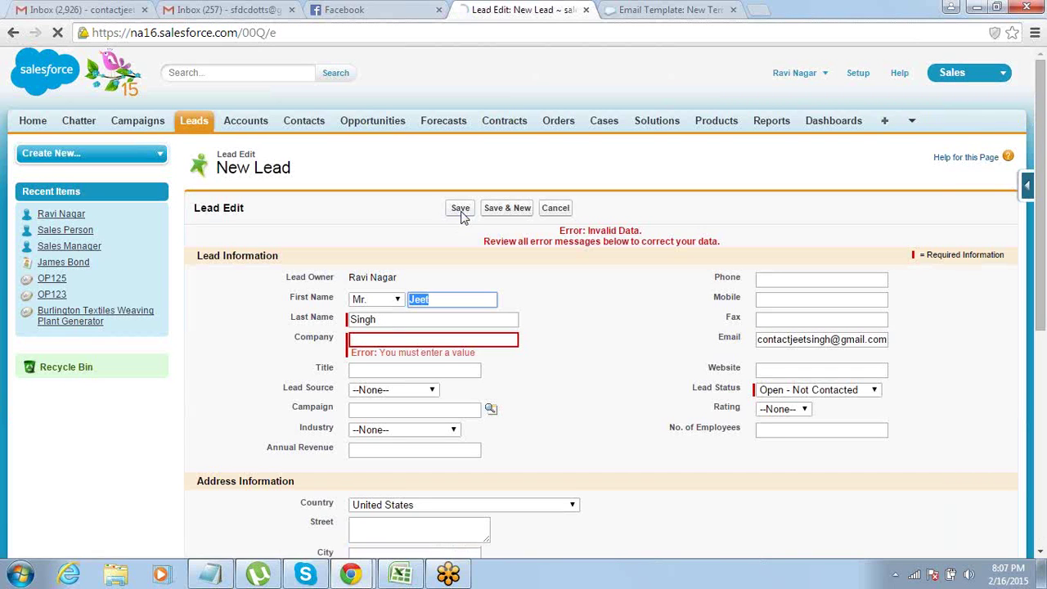
# - Enter ABCD as the required company and save the lead
pyautogui.click(379, 344)
pyautogui.write('BAC')
pyautogui.press('BackSpace')
pyautogui.press('BackSpace')
pyautogui.press('BackSpace')
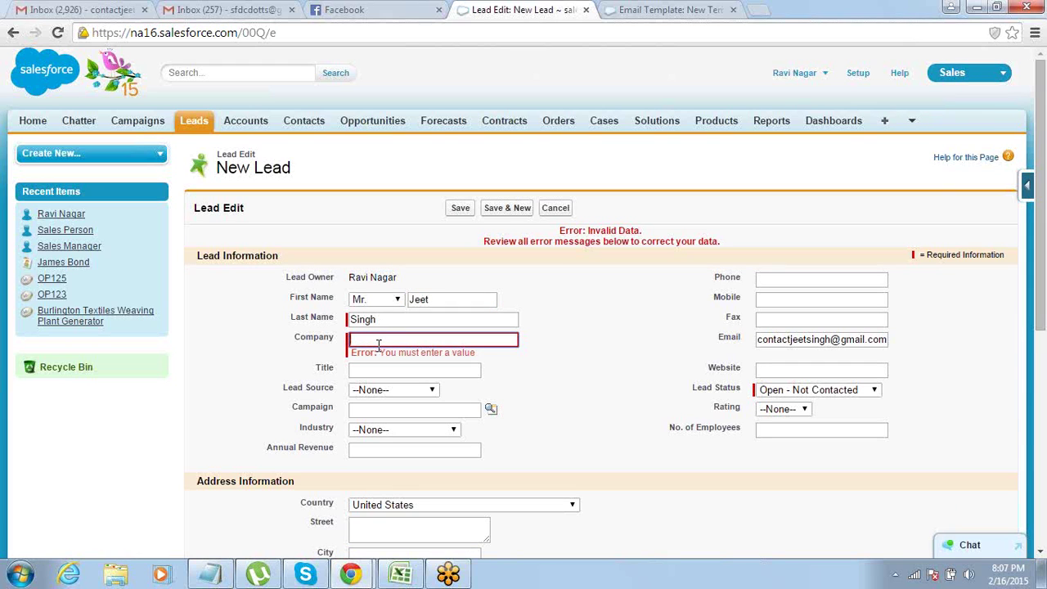
pyautogui.write('ABCD')
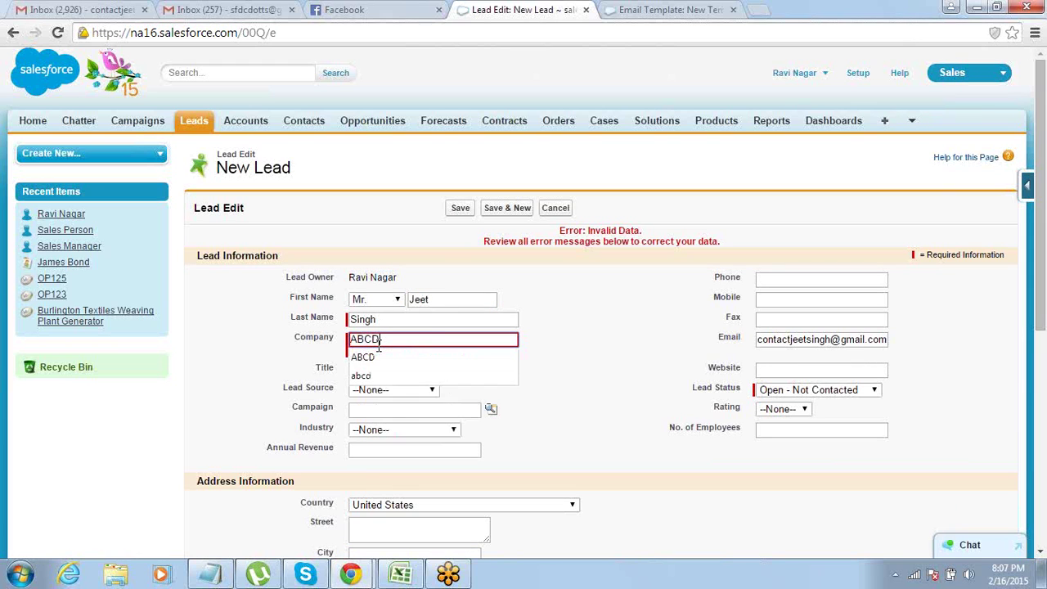
pyautogui.click(630, 325)
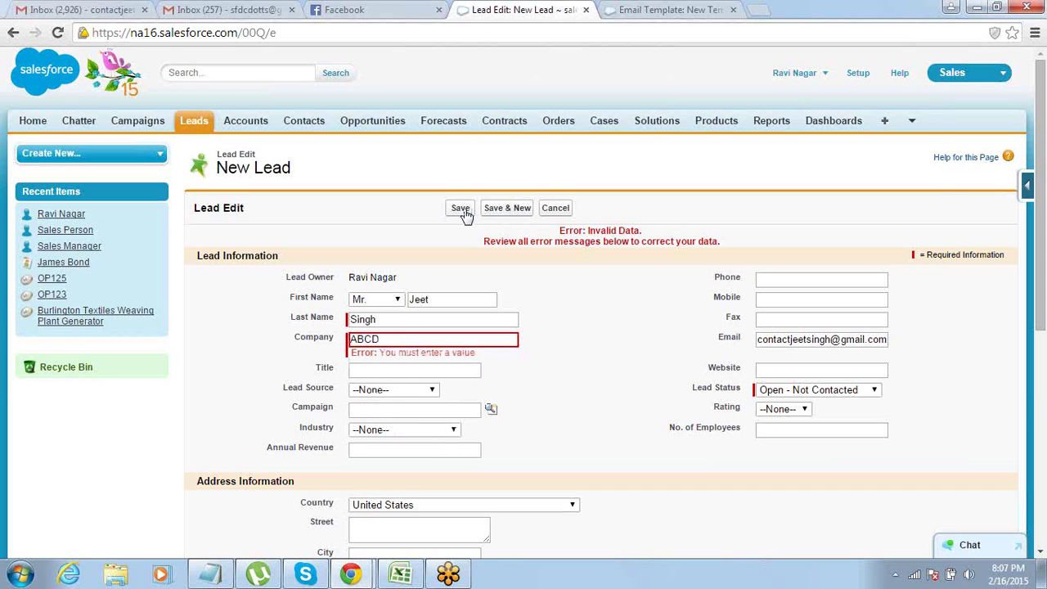
pyautogui.click(462, 208)
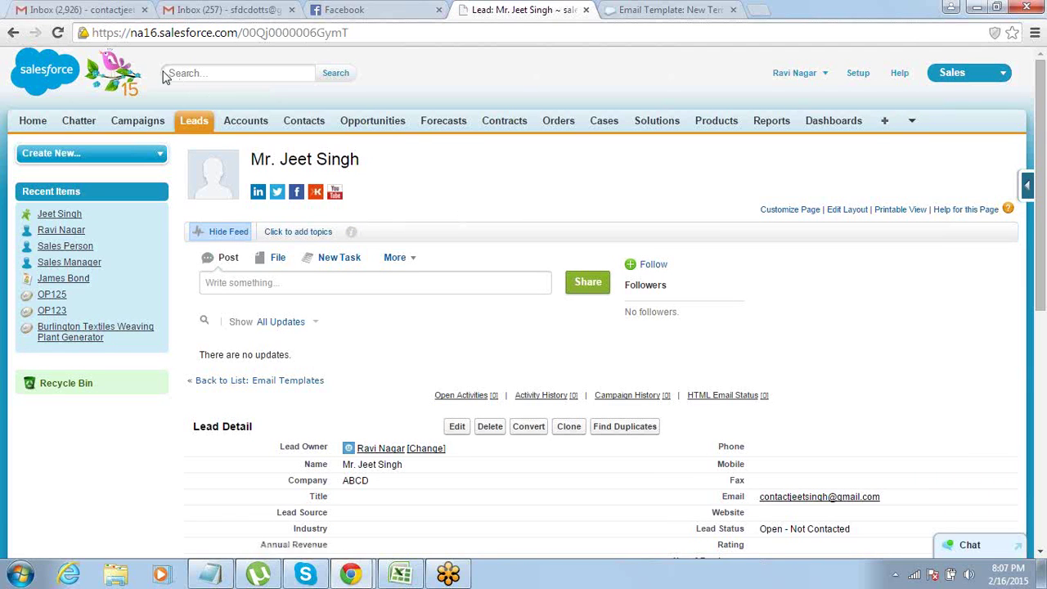
pyautogui.click(74, 11)
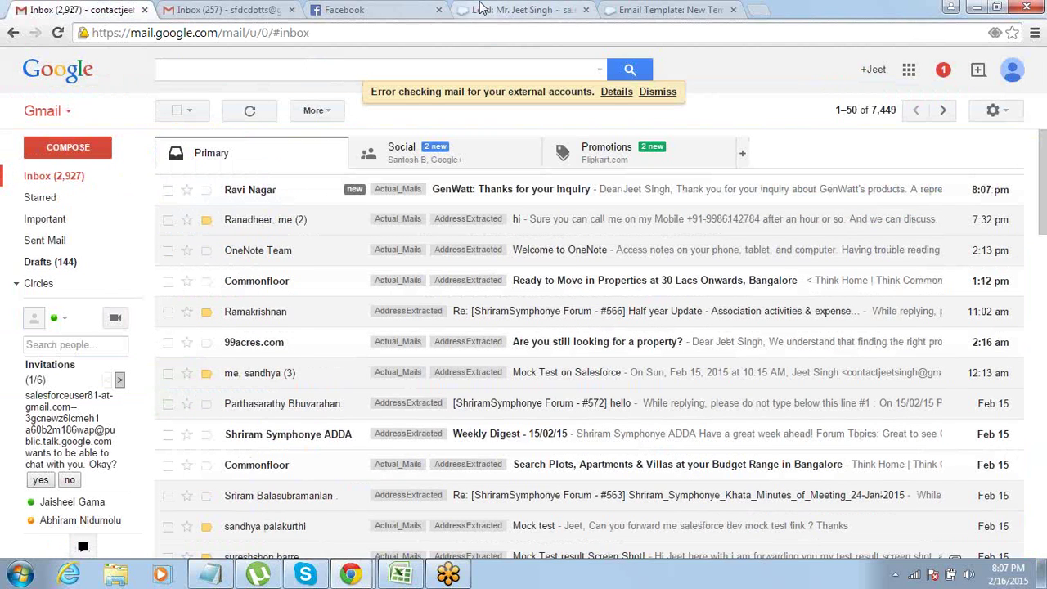
# - Read the 'GenWatt: Thanks for your inquiry' alert in Gmail, then return to the lead record
pyautogui.click(480, 9)
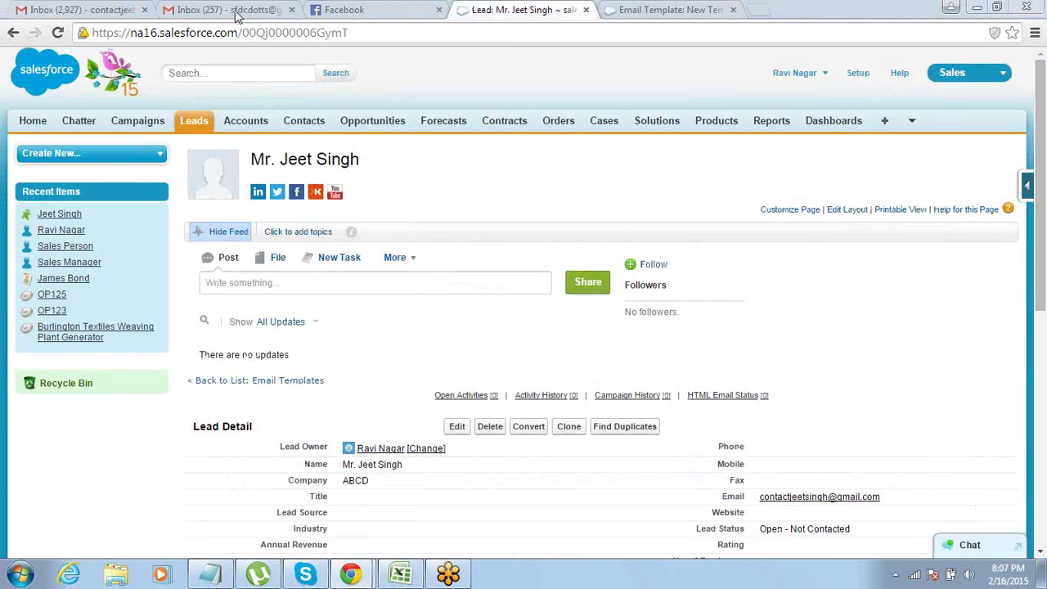
pyautogui.hotkey('ctrl', '1')
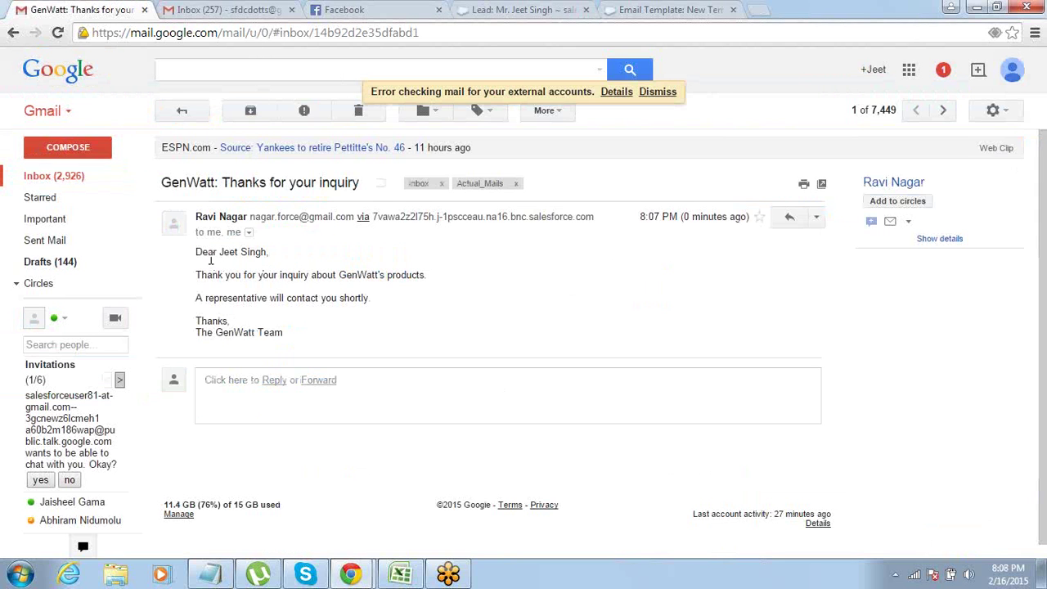
pyautogui.moveTo(196, 252); pyautogui.dragTo(299, 347)
pyautogui.click(300, 348)
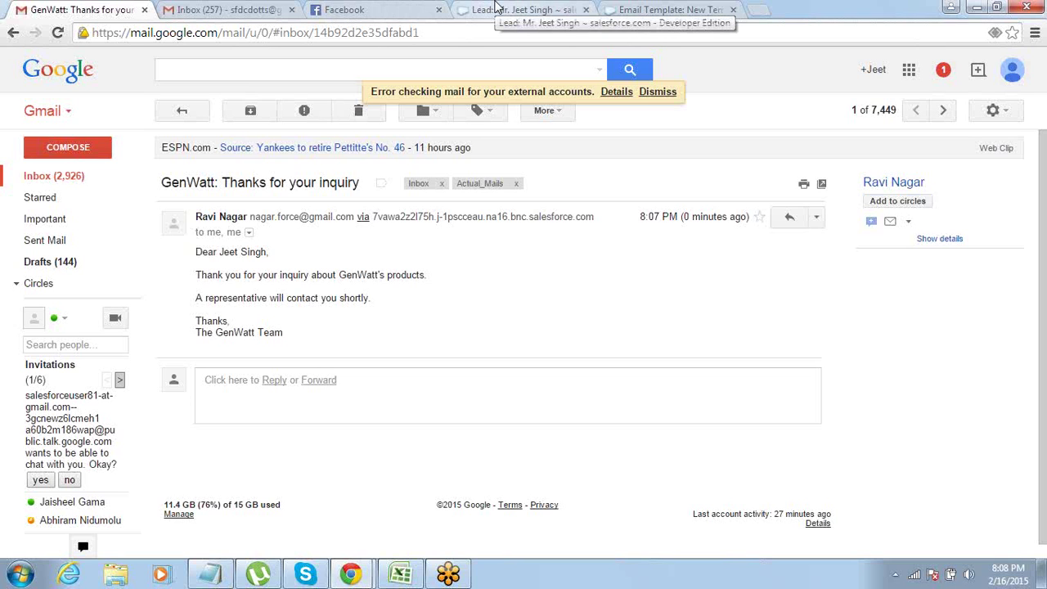
pyautogui.click(496, 6)
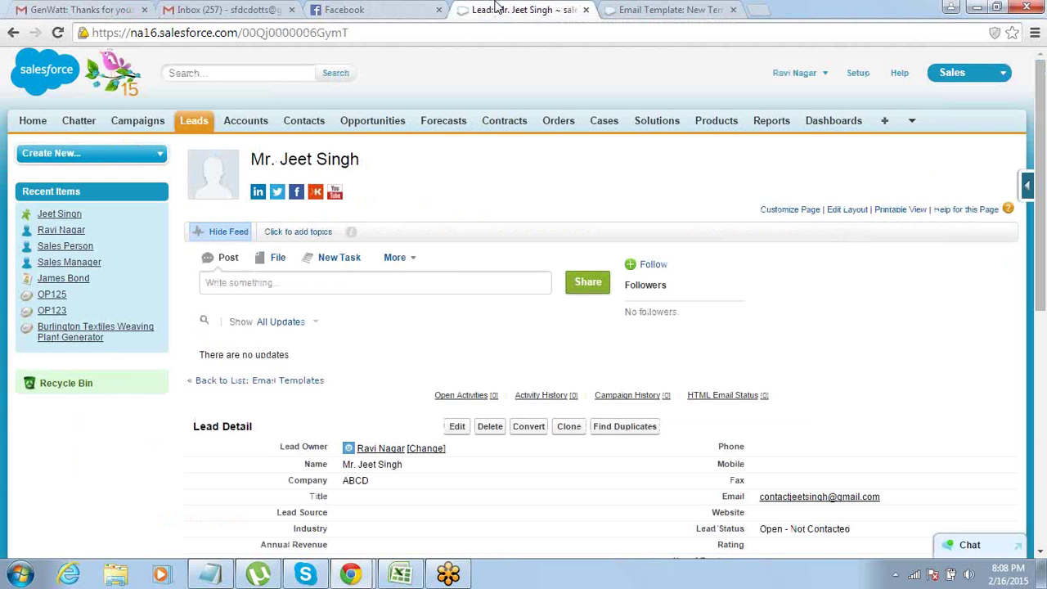